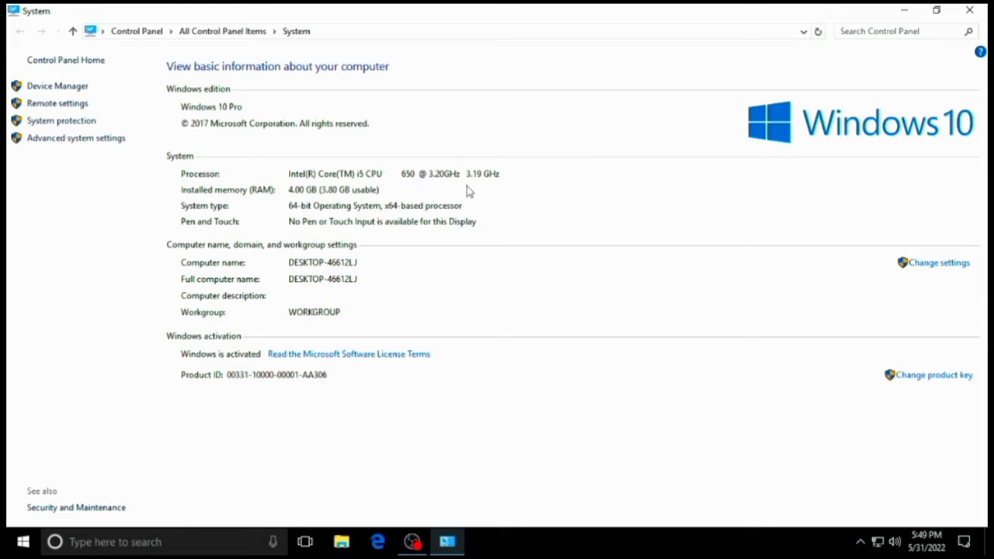
# - Close the System window showing Windows 10 Pro with 4.00 GB RAM using Alt+F4
pyautogui.hotkey('alt', 'F4')
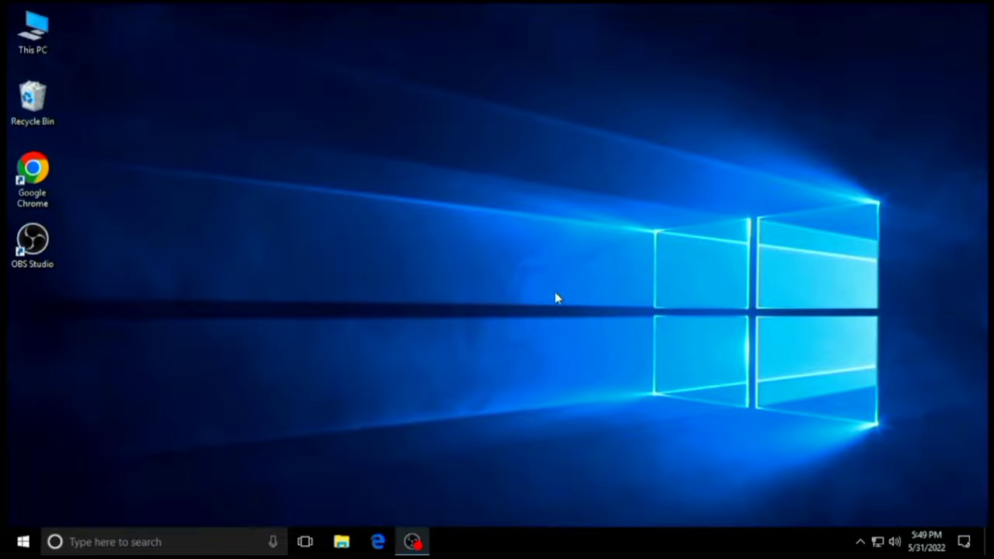
# - Search Windows for 'remote desktop connection' and launch the Remote Desktop Connection app
pyautogui.click(166, 542)
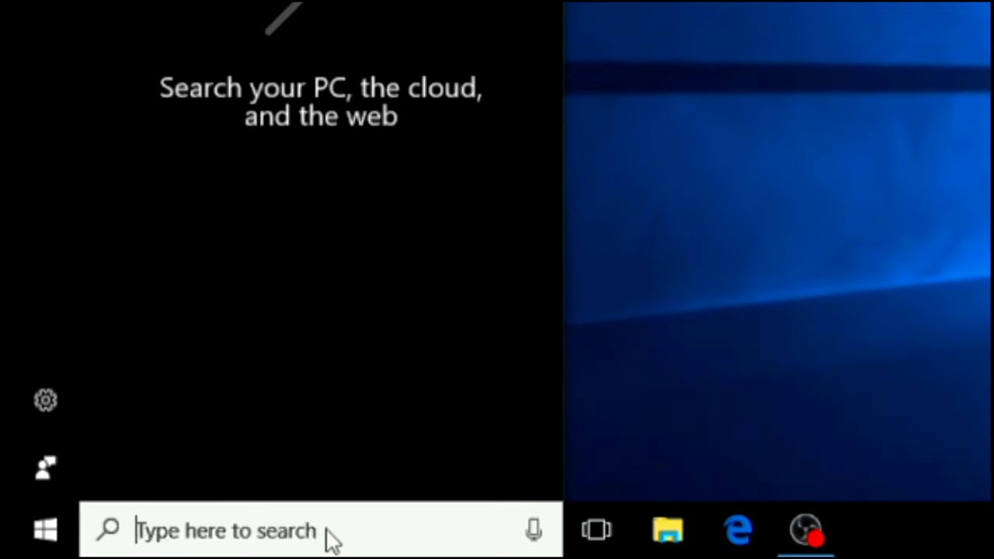
pyautogui.write('r')
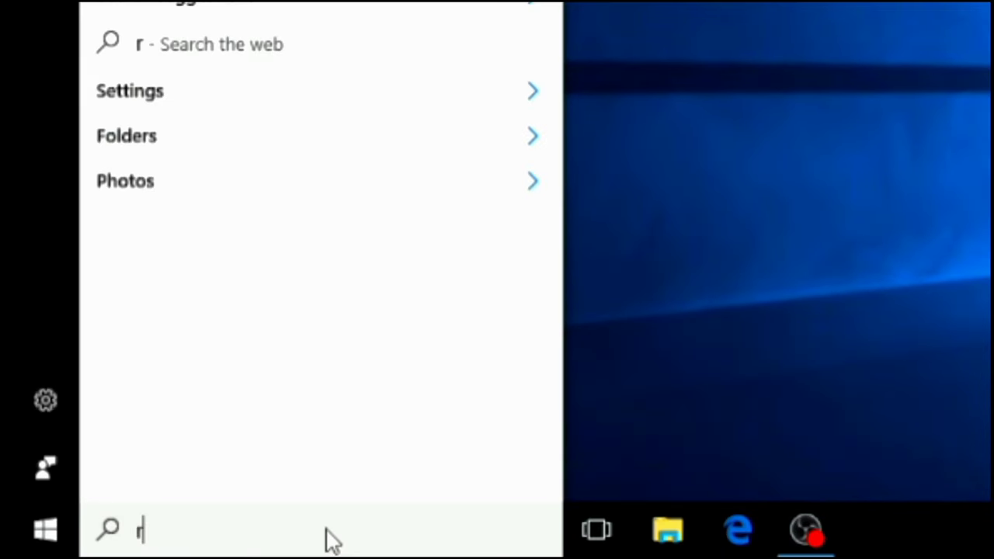
pyautogui.write('e')
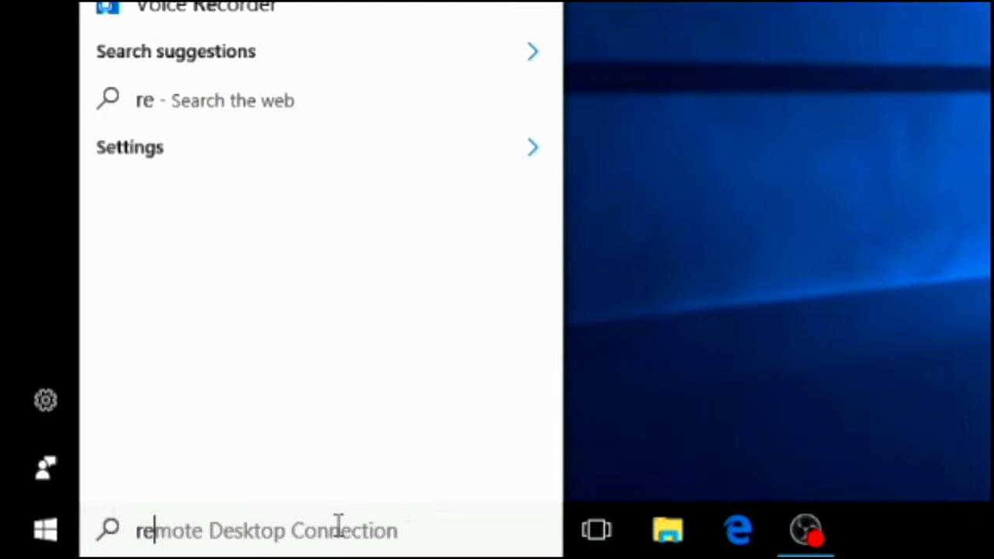
pyautogui.write('mote desk')
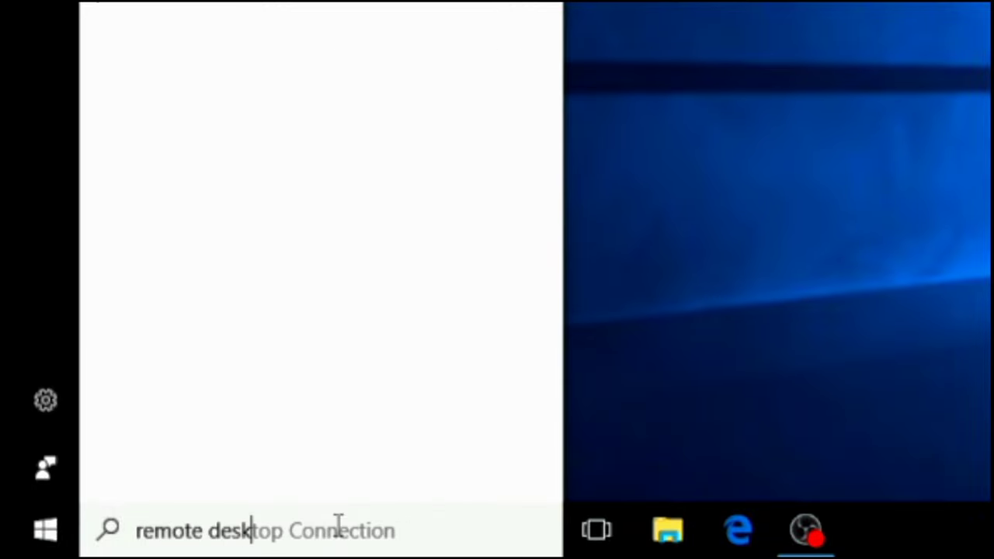
pyautogui.write('top co')
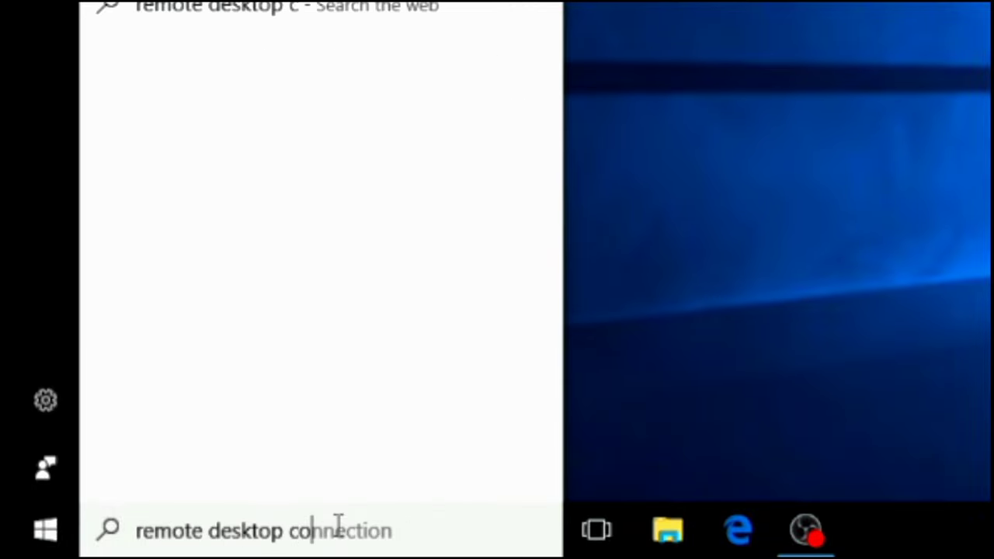
pyautogui.write('nnection')
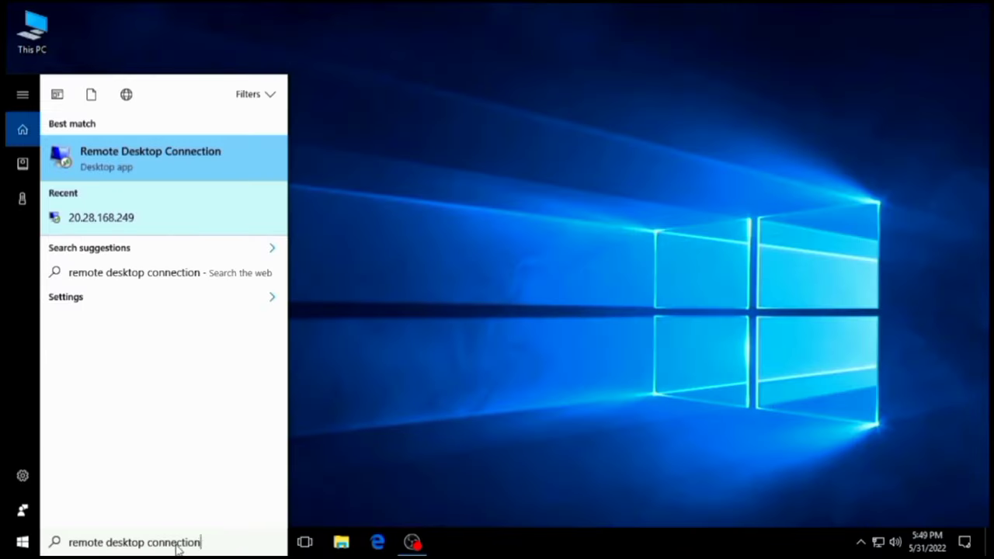
pyautogui.moveTo(395, 534); pyautogui.dragTo(133, 545)
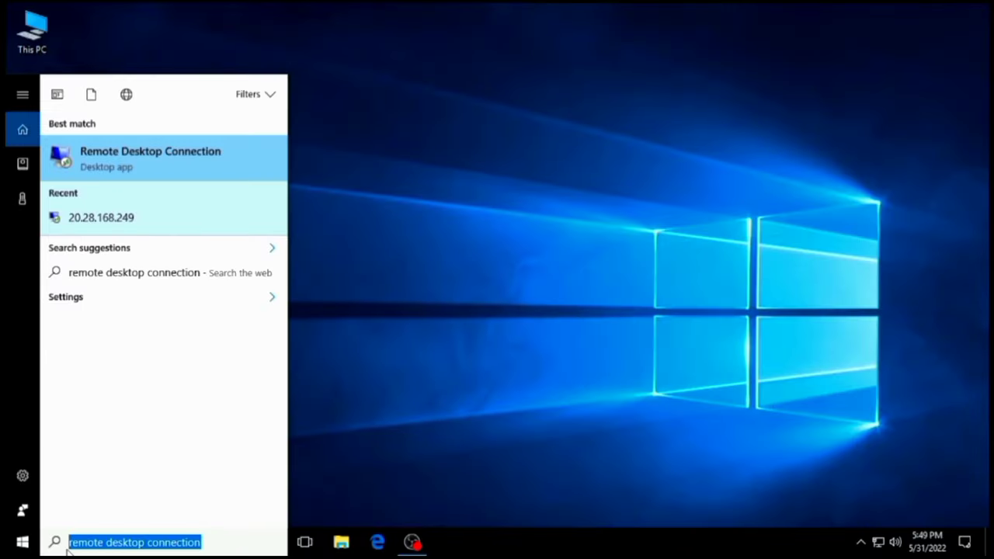
pyautogui.click(180, 158)
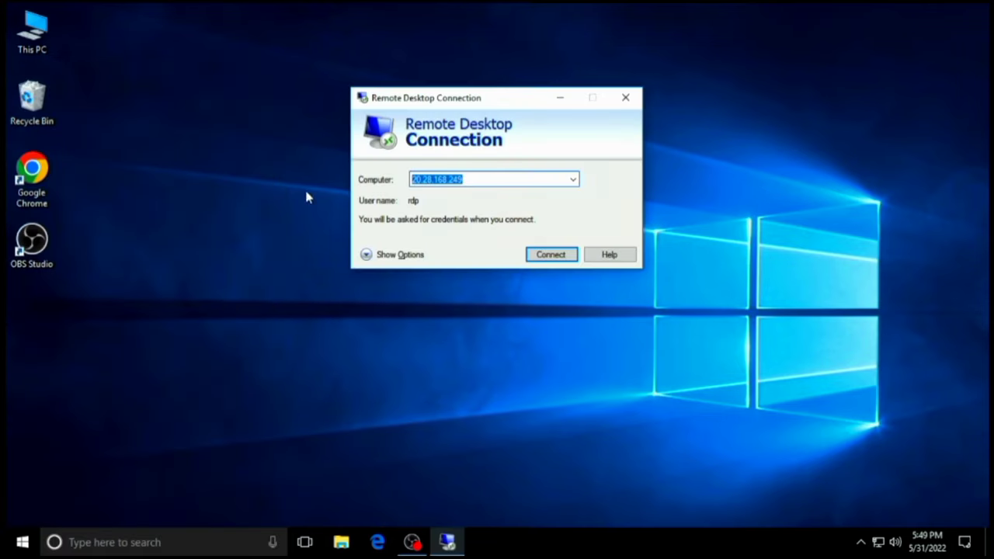
# - Connect to computer 20.28.168.249 with full options shown and credential saving left off
pyautogui.press('BackSpace')
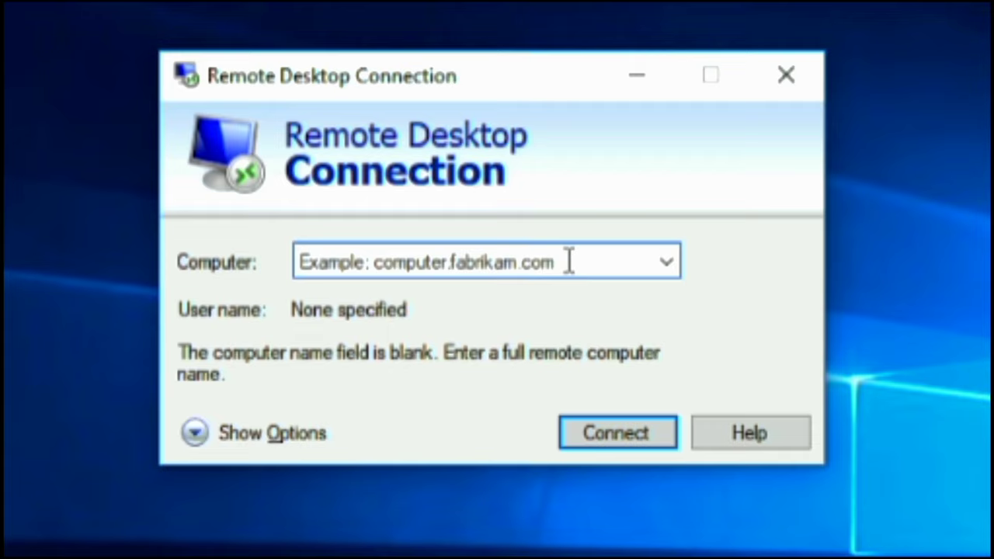
pyautogui.write('20')
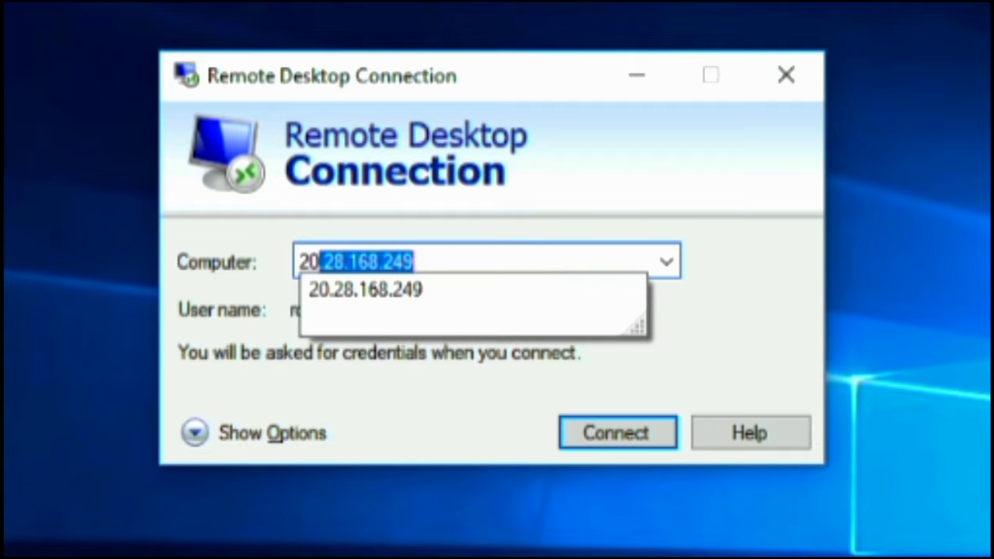
pyautogui.write('.28.')
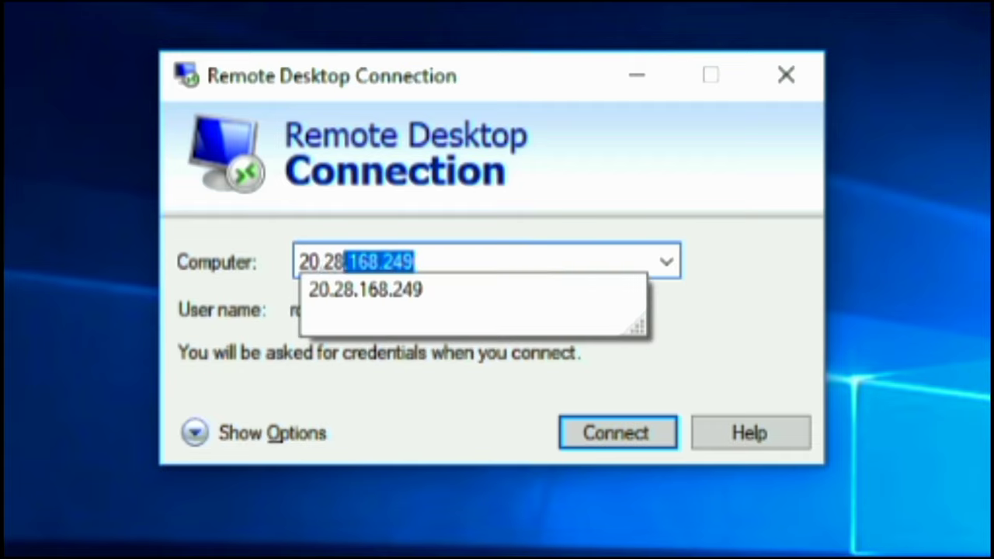
pyautogui.write('168.249')
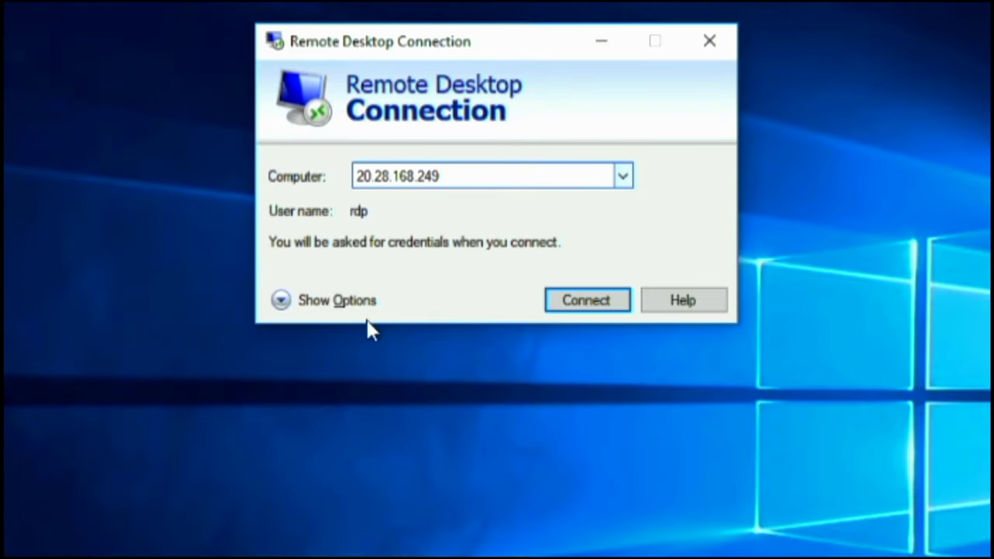
pyautogui.click(305, 301)
pyautogui.click(456, 295)
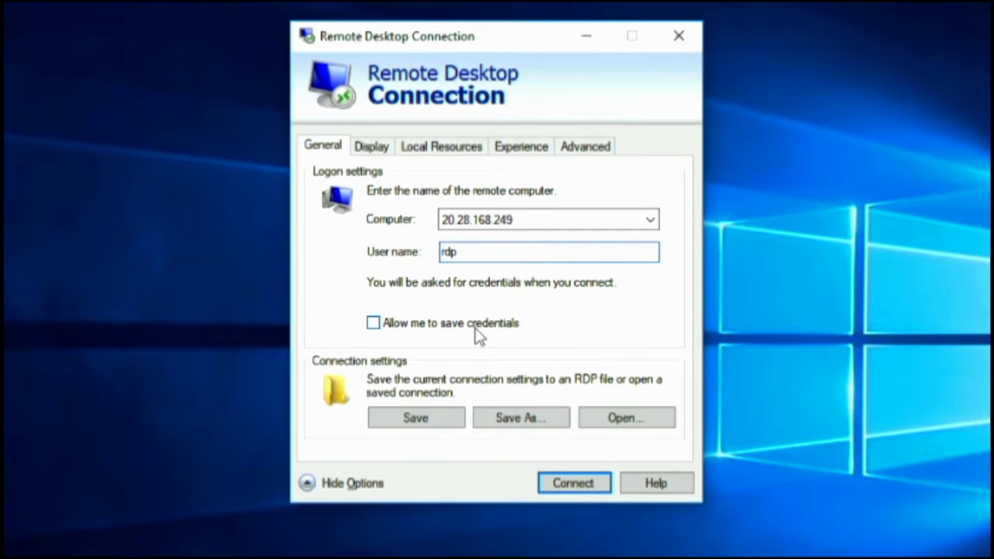
pyautogui.click(475, 334)
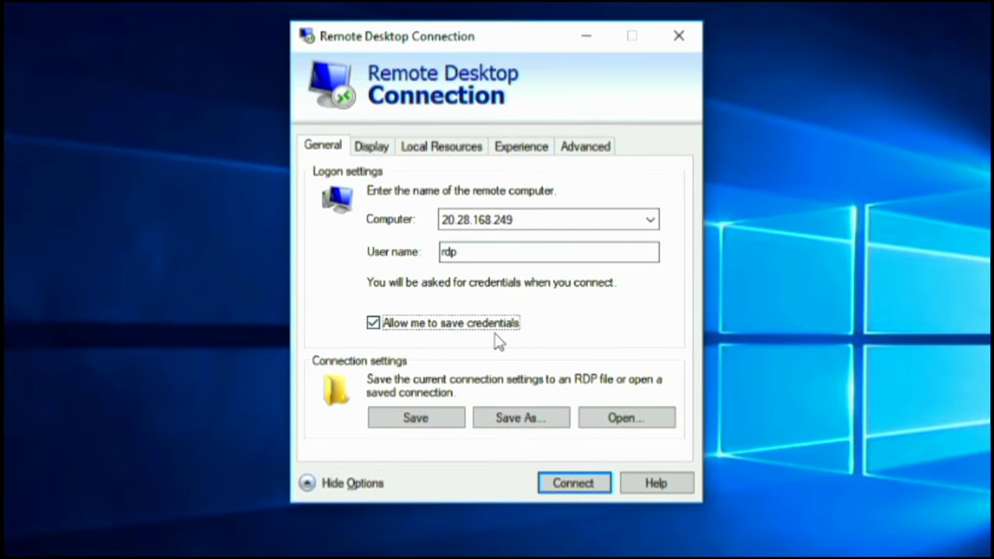
pyautogui.click(486, 333)
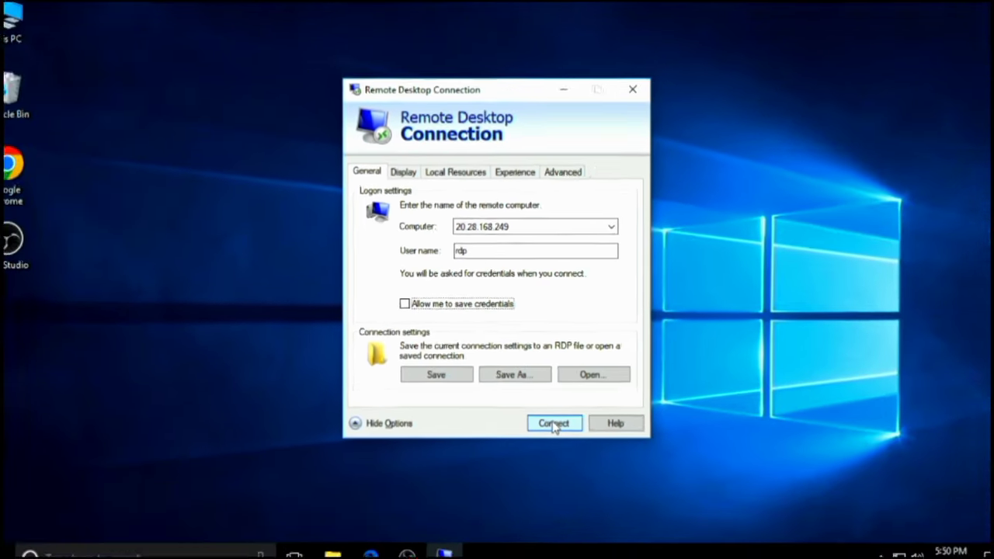
pyautogui.click(571, 485)
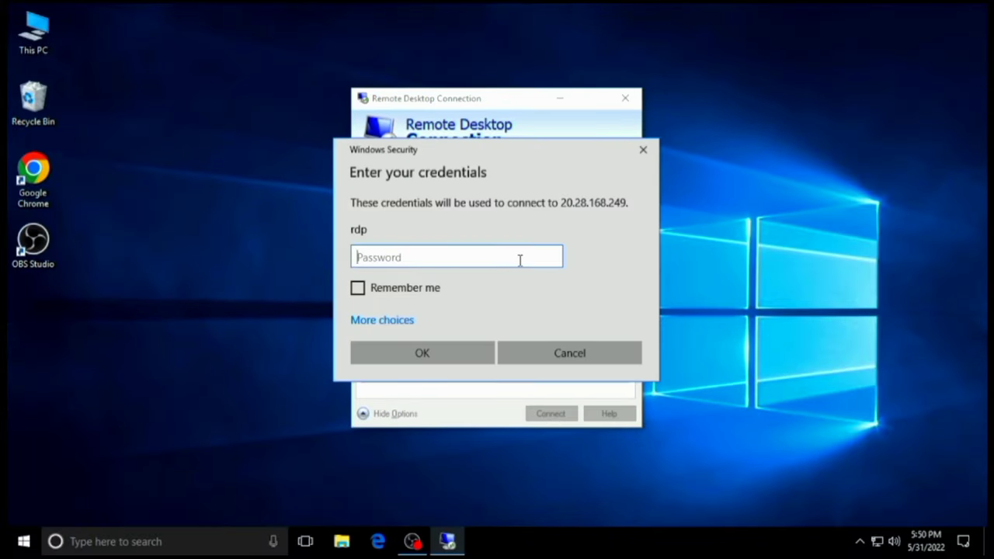
# - Enter the account password without remembering credentials and open the remote session
pyautogui.write('P')
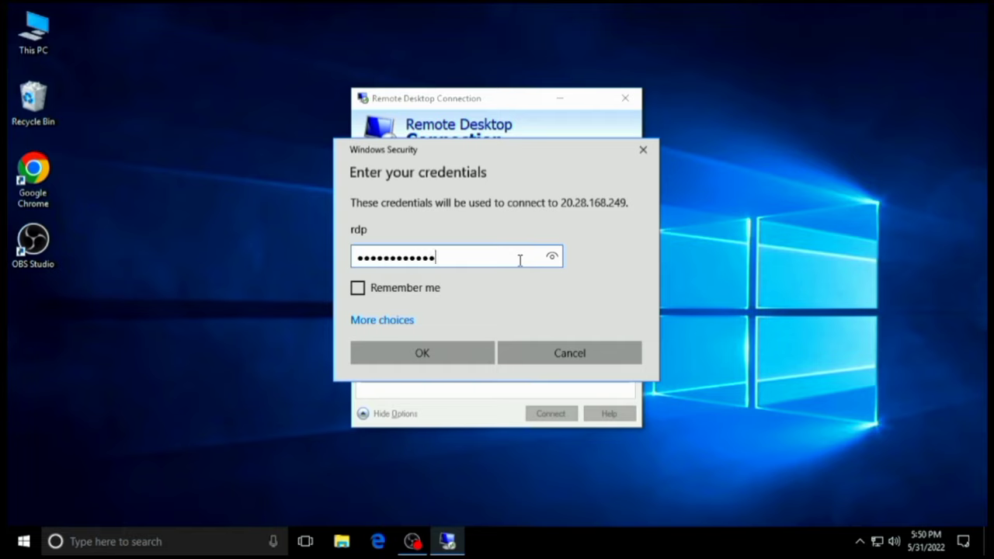
pyautogui.click(394, 295)
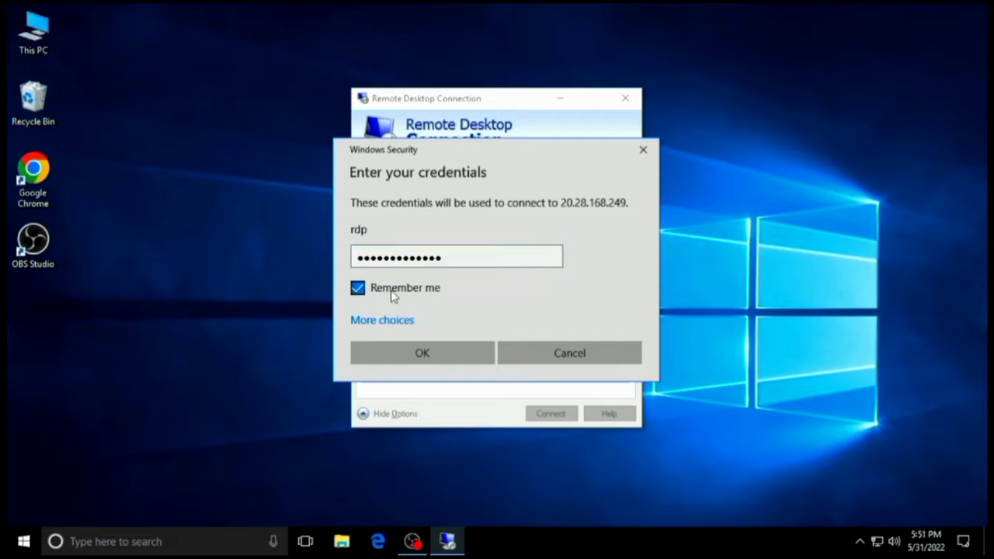
pyautogui.click(418, 296)
pyautogui.click(413, 363)
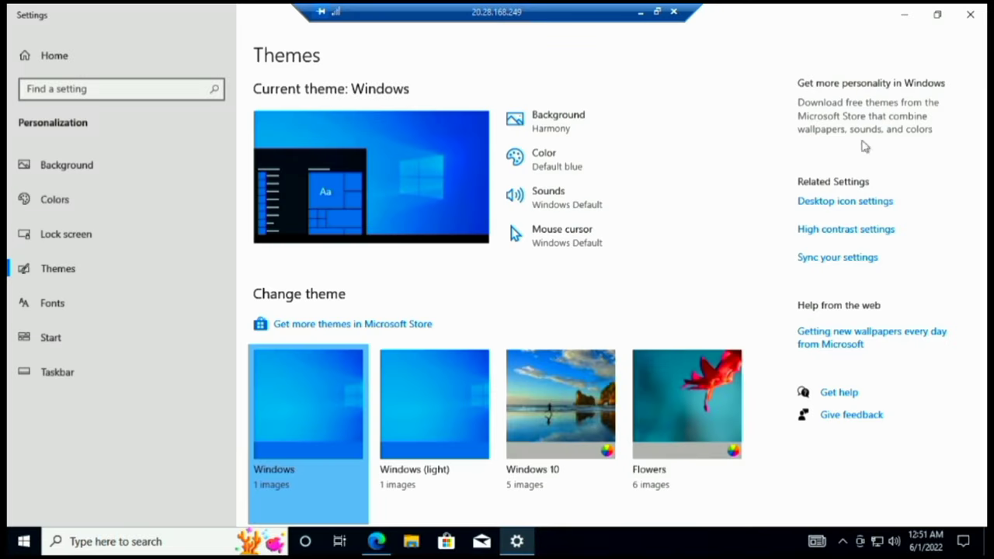
# - Close the remote Settings window, reposition the connection bar, then minimize and restore the session
pyautogui.click(970, 15)
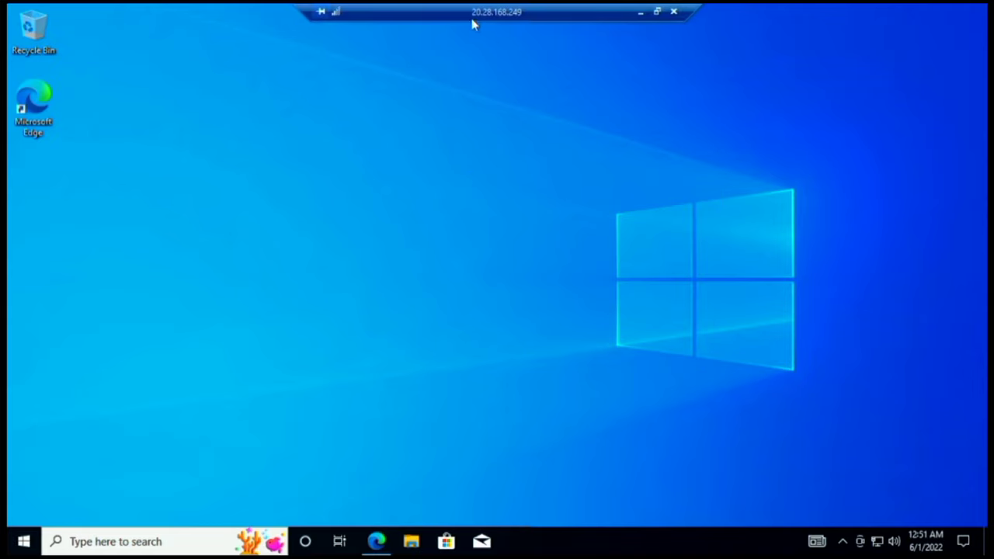
pyautogui.moveTo(437, 16); pyautogui.dragTo(590, 18)
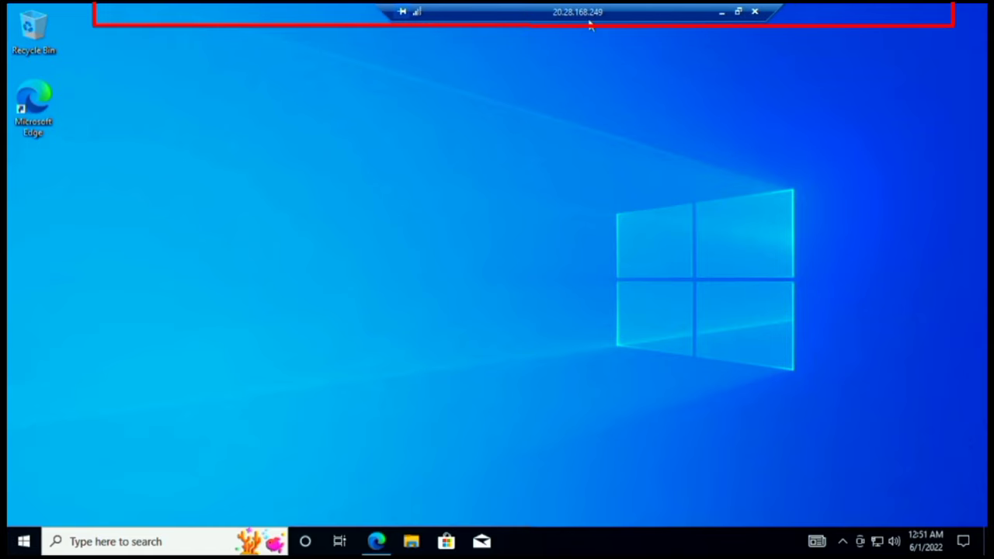
pyautogui.moveTo(775, 10); pyautogui.dragTo(645, 11)
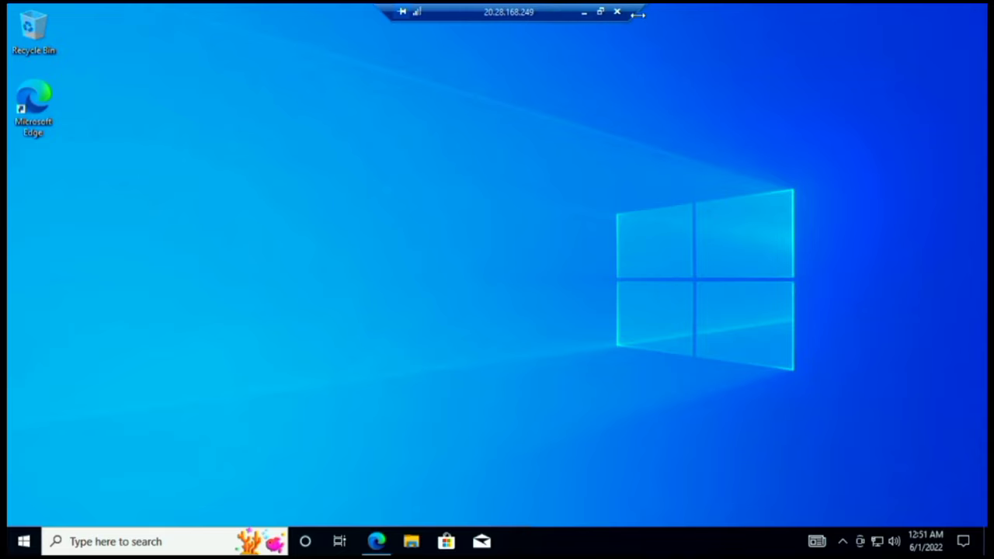
pyautogui.click(588, 13)
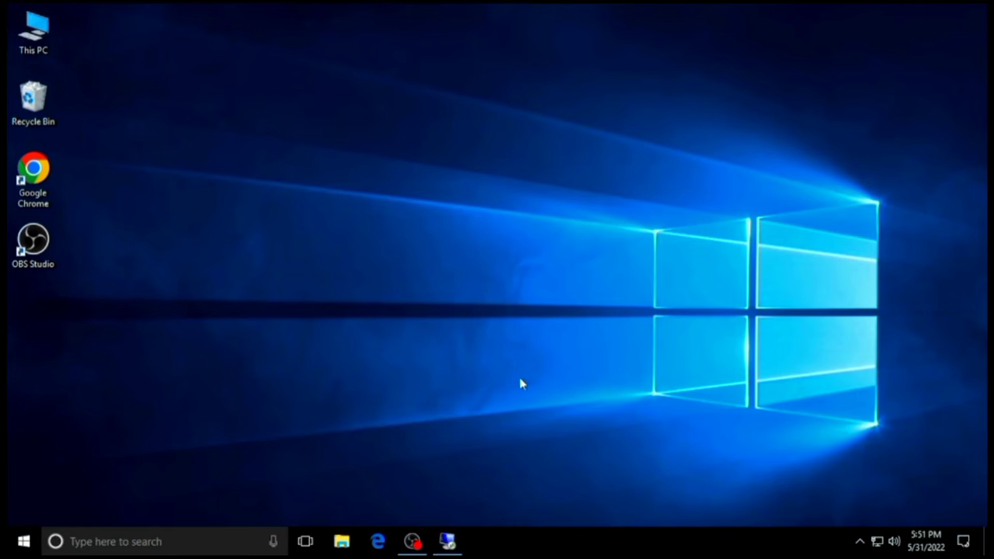
pyautogui.click(448, 544)
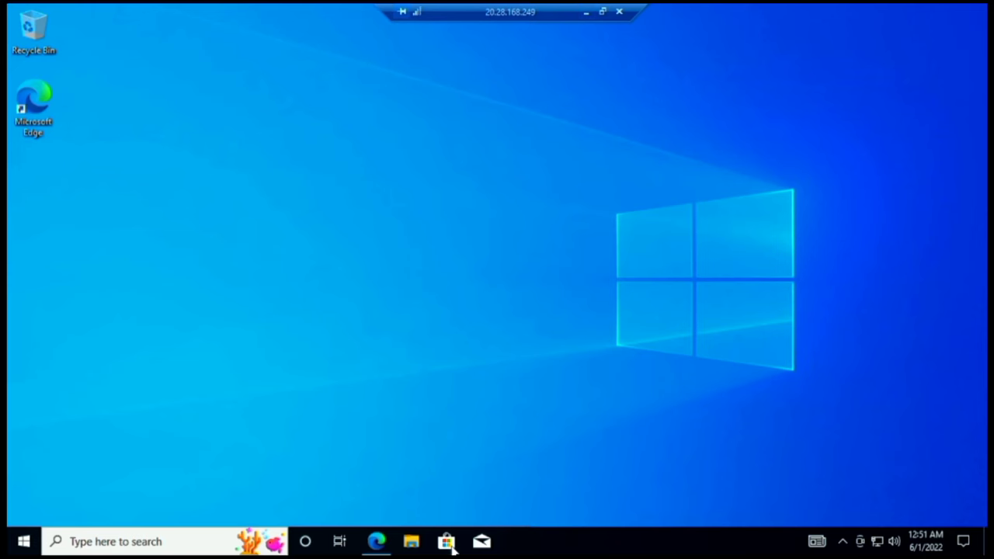
# - Enable Control Panel, Network and User's Files desktop icons via Personalize > Themes, then close Settings
pyautogui.rightClick(393, 127)
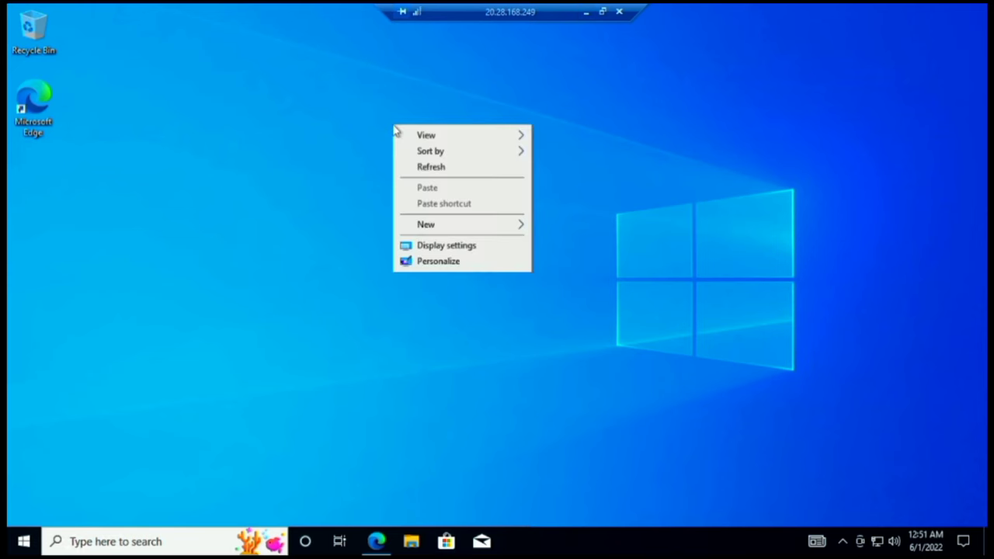
pyautogui.click(463, 268)
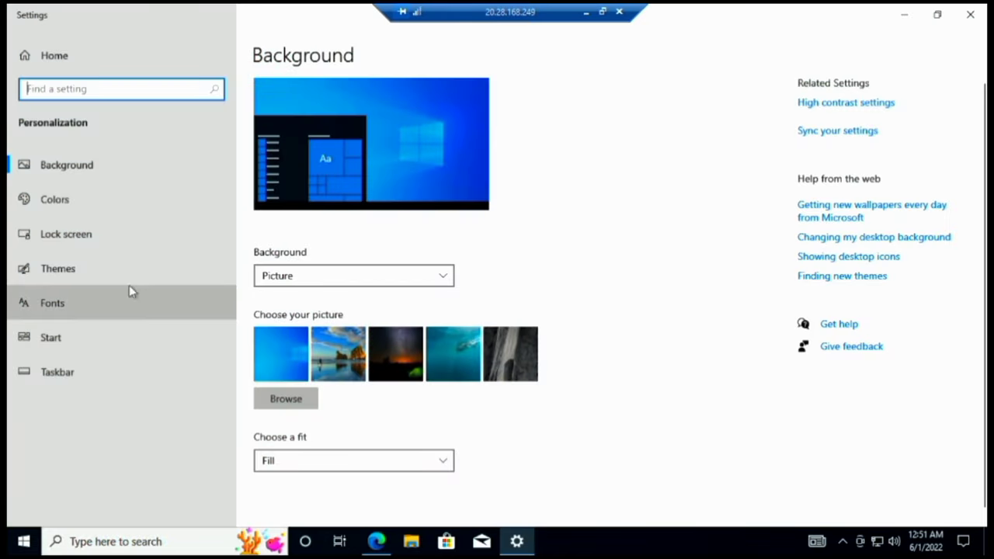
pyautogui.click(131, 278)
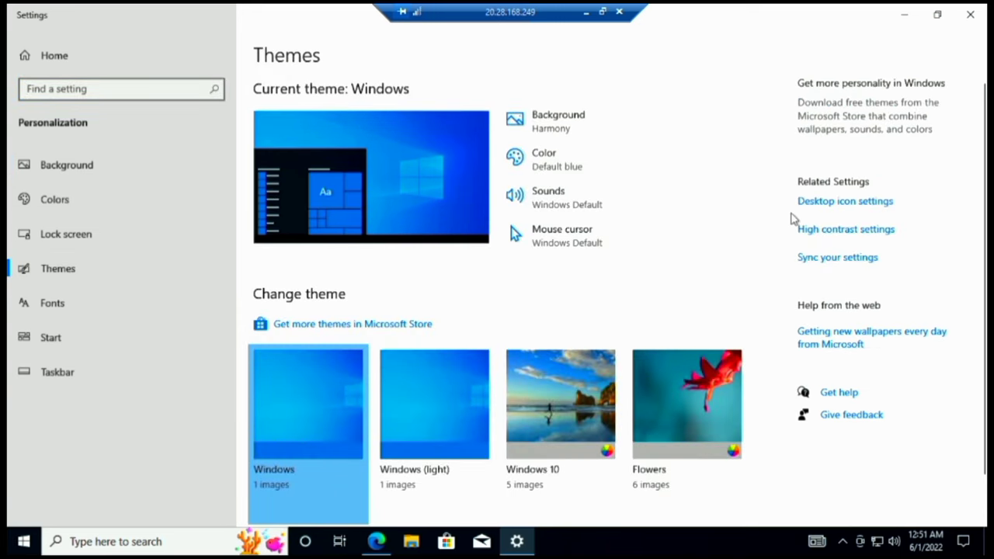
pyautogui.click(823, 203)
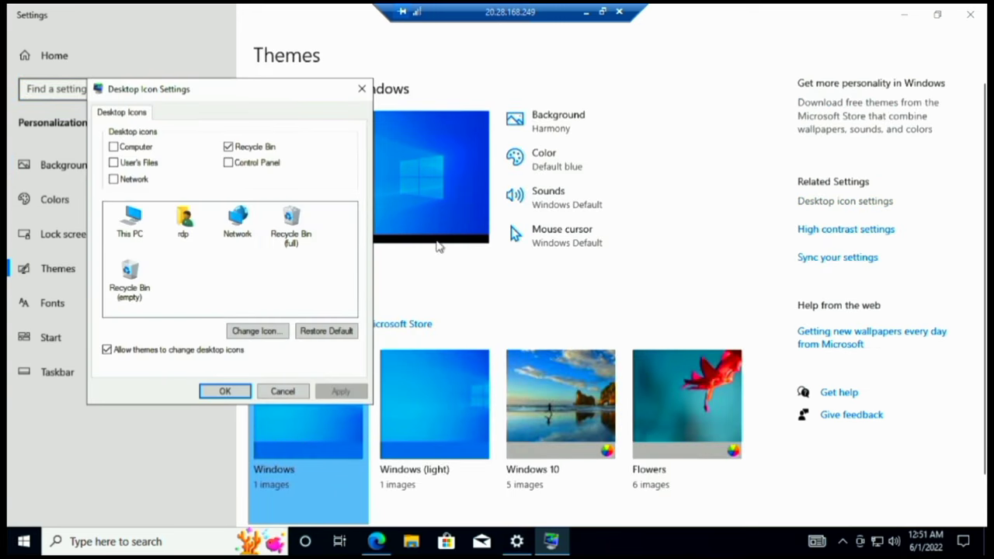
pyautogui.click(249, 165)
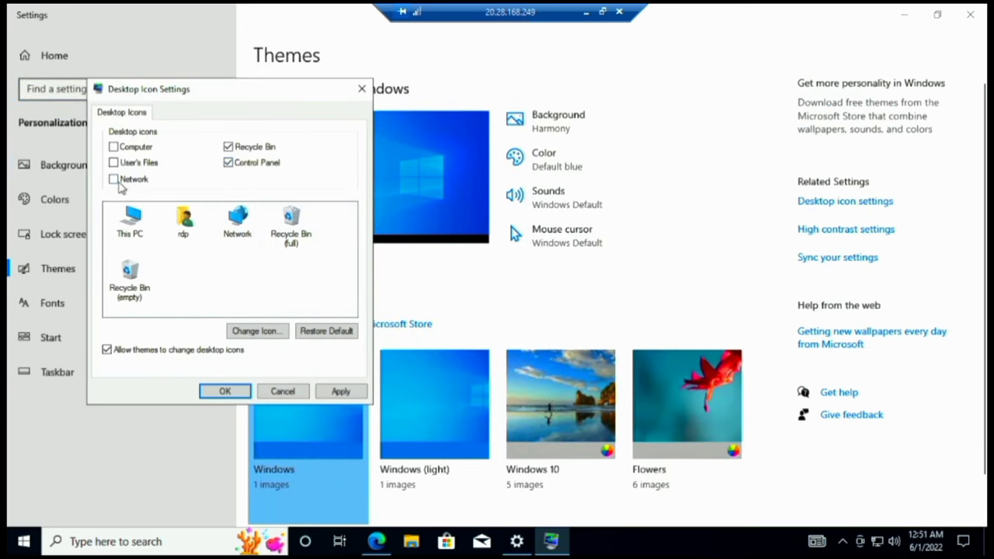
pyautogui.click(117, 180)
pyautogui.click(137, 162)
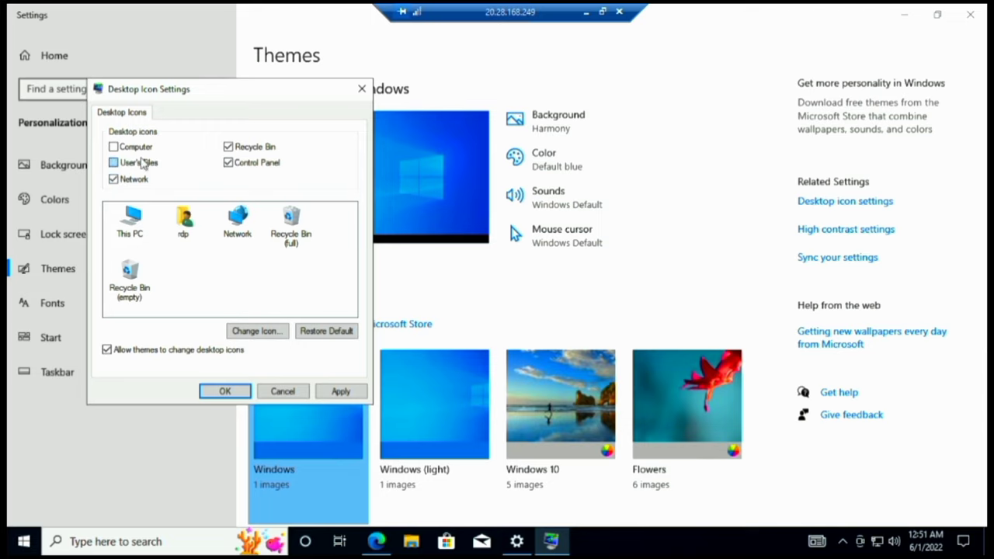
pyautogui.click(227, 391)
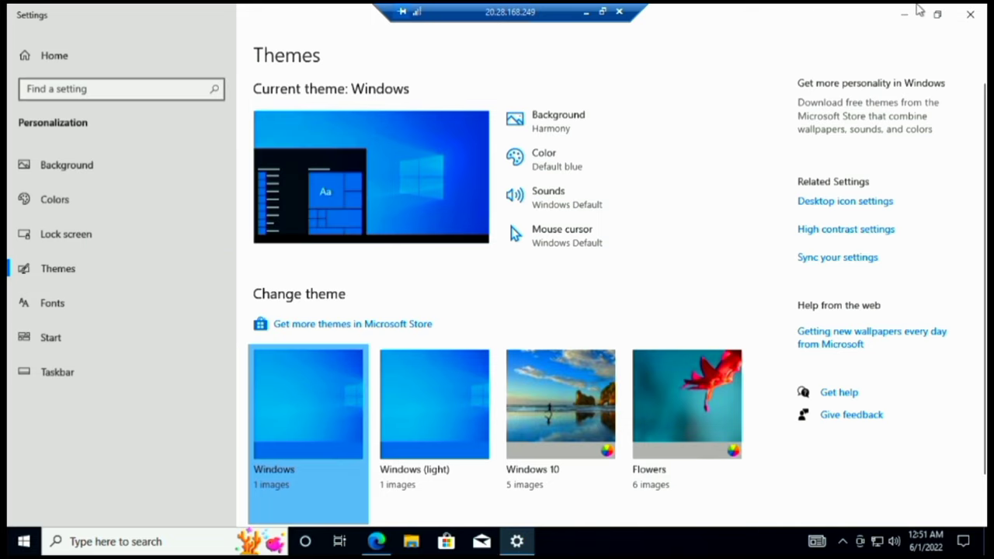
pyautogui.click(971, 11)
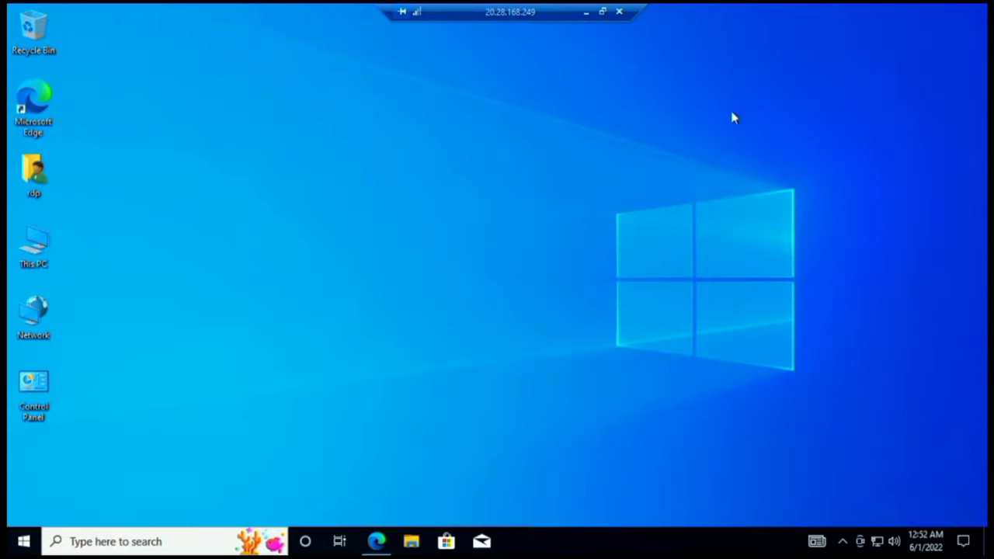
pyautogui.rightClick(35, 247)
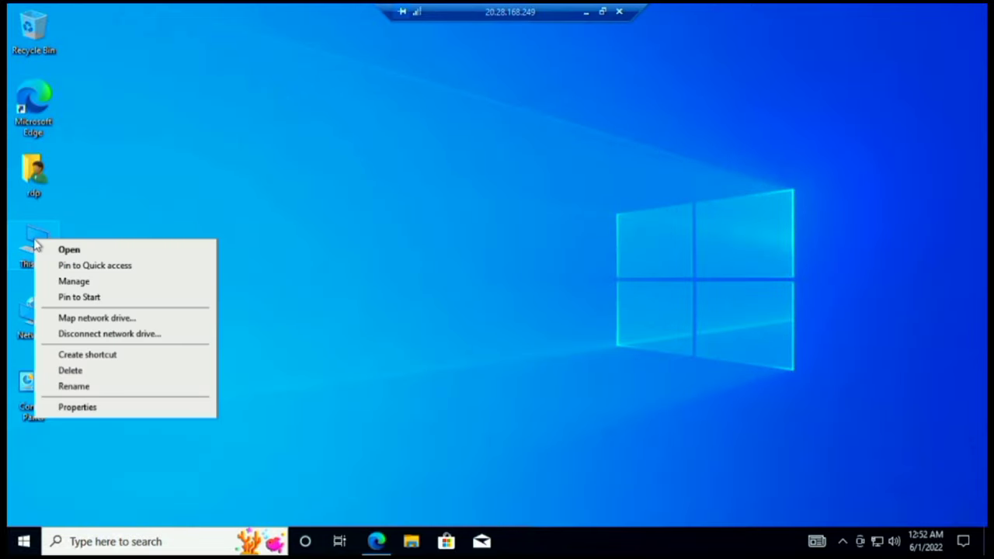
pyautogui.click(81, 409)
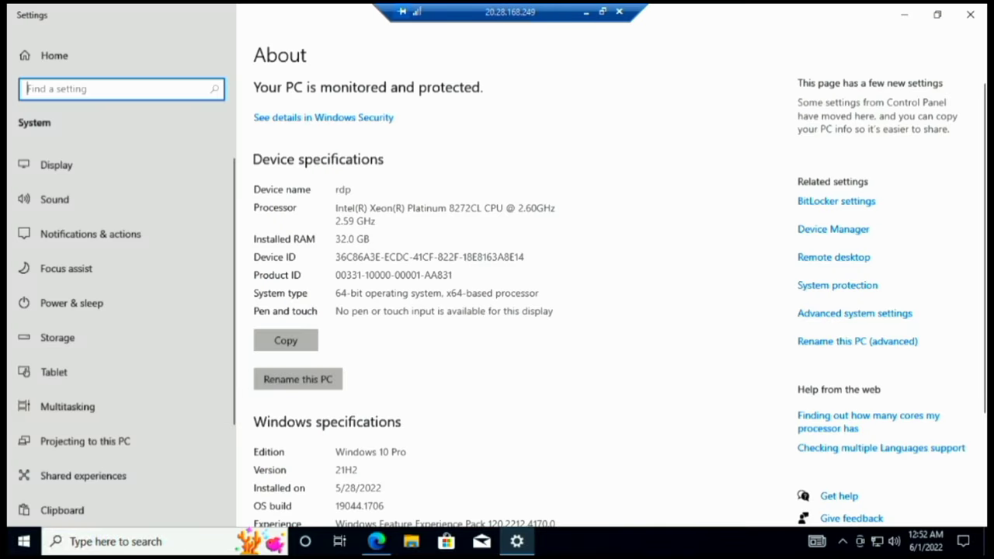
pyautogui.moveTo(336, 208); pyautogui.dragTo(511, 233)
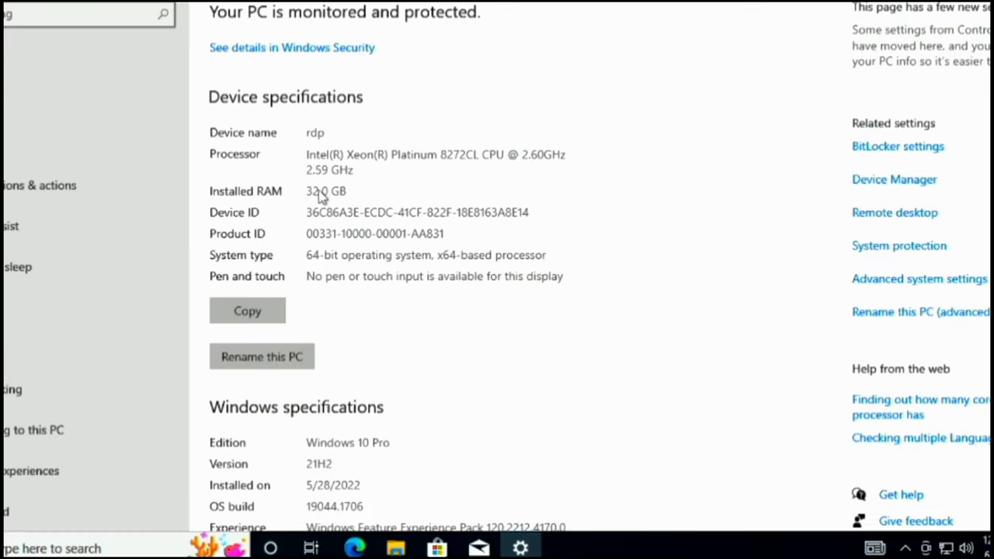
pyautogui.moveTo(348, 191); pyautogui.dragTo(306, 191)
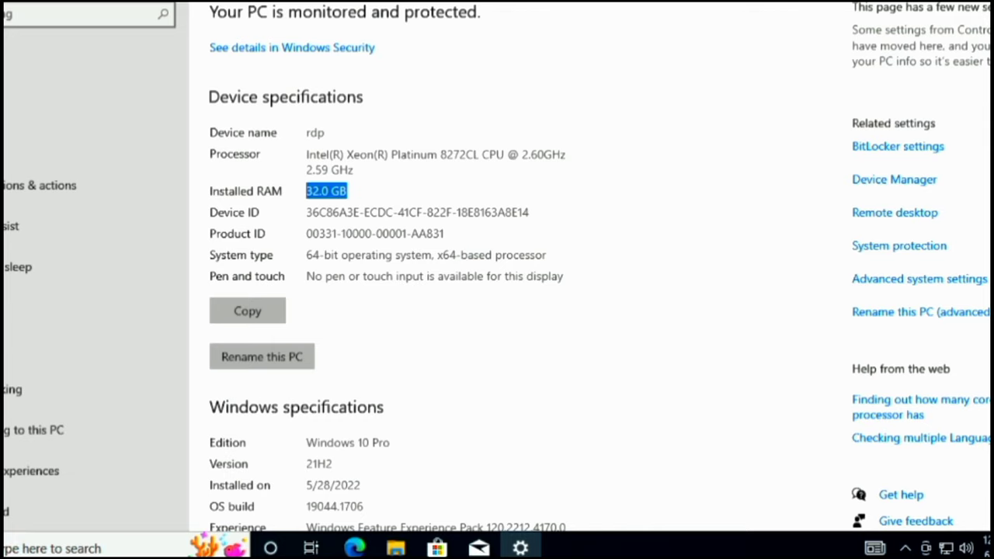
pyautogui.click(343, 309)
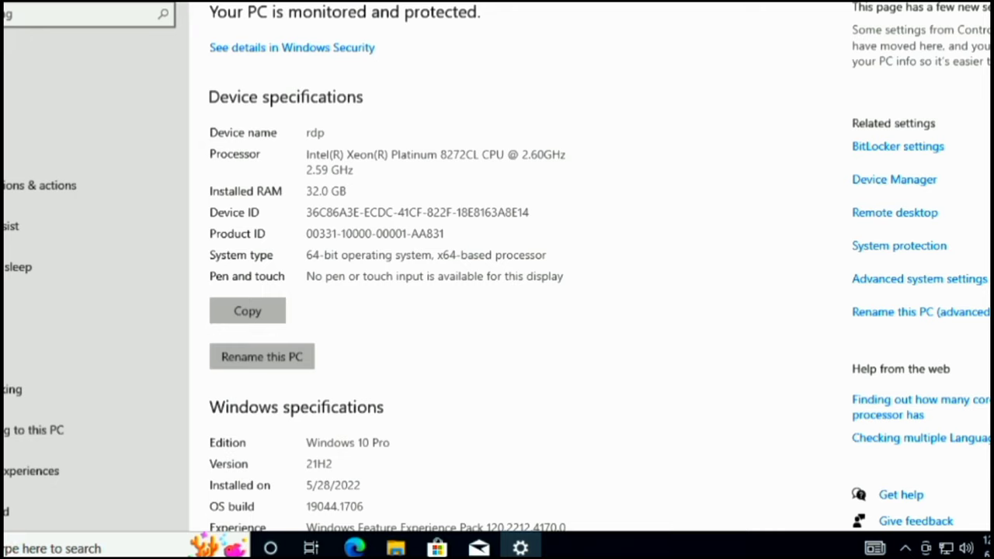
pyautogui.scroll(-3, 860, 247)
pyautogui.scroll(-2, 598, 261)
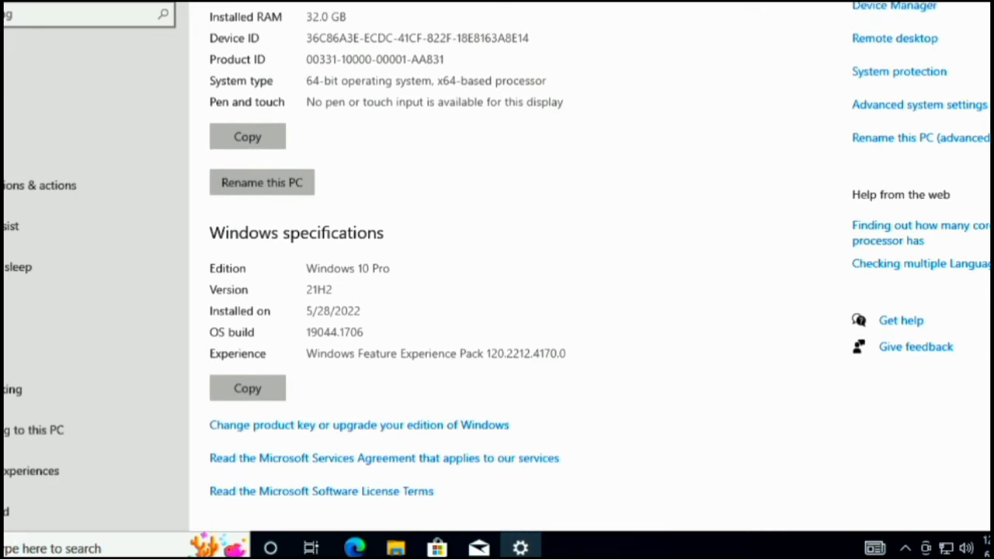
pyautogui.scroll(4, 555, 334)
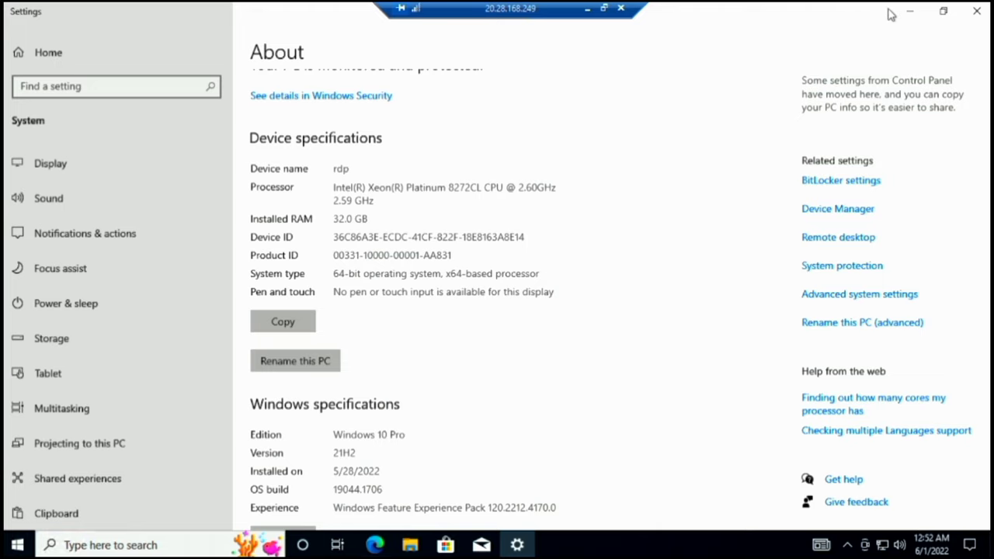
pyautogui.click(974, 12)
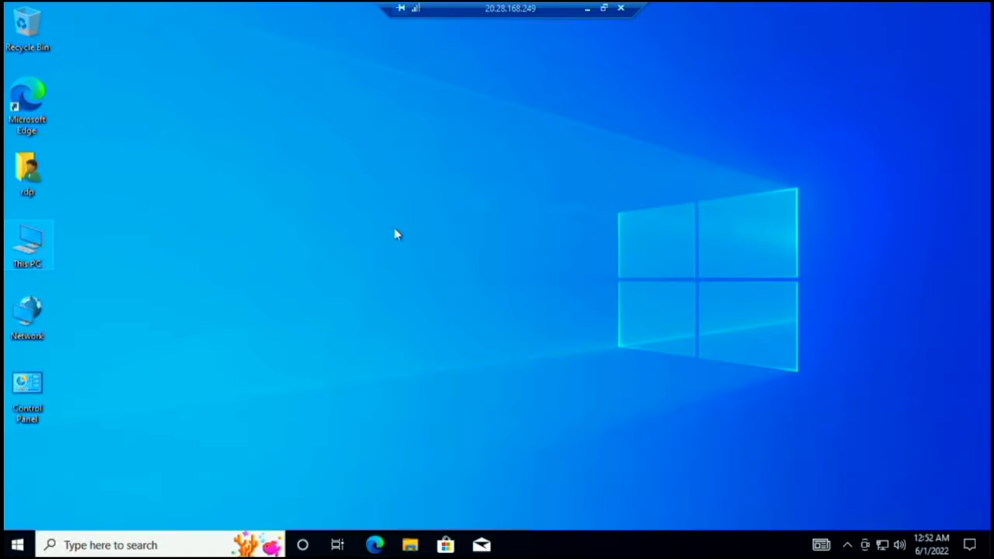
# - In Edge, search Bing for 'chrome download for pc windows 10'
pyautogui.click(375, 544)
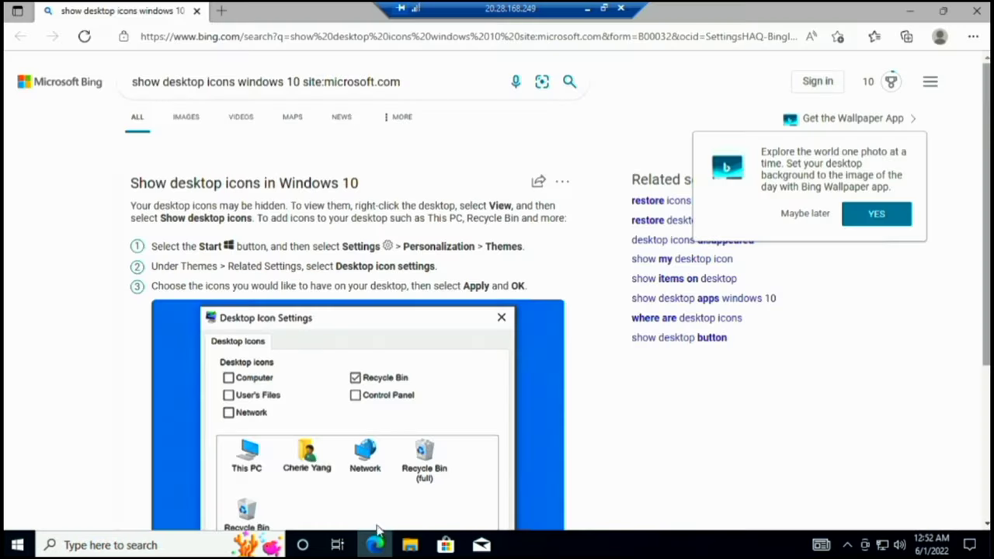
pyautogui.hotkey('ctrl', 't')
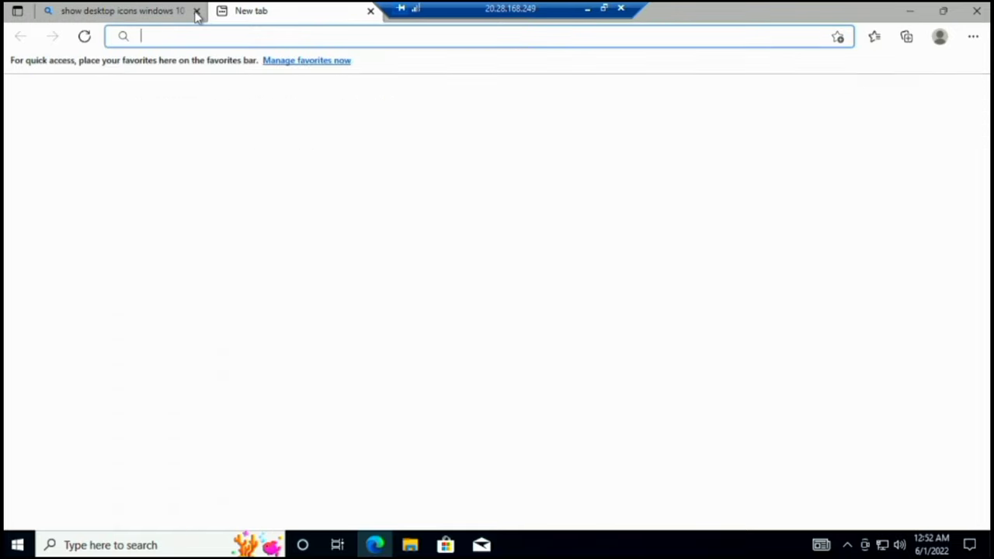
pyautogui.click(196, 11)
pyautogui.click(466, 148)
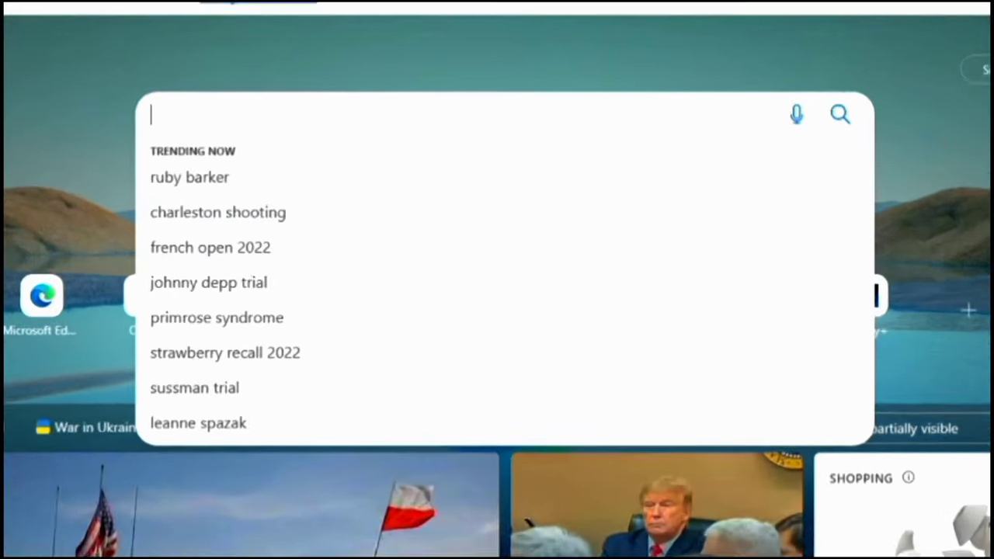
pyautogui.write('ch')
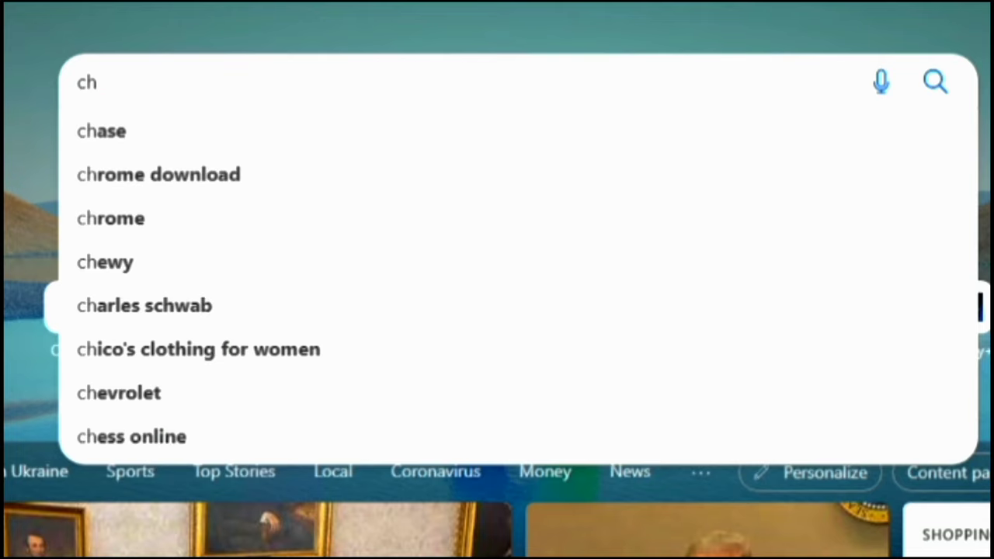
pyautogui.press('Down')
pyautogui.press('Down')
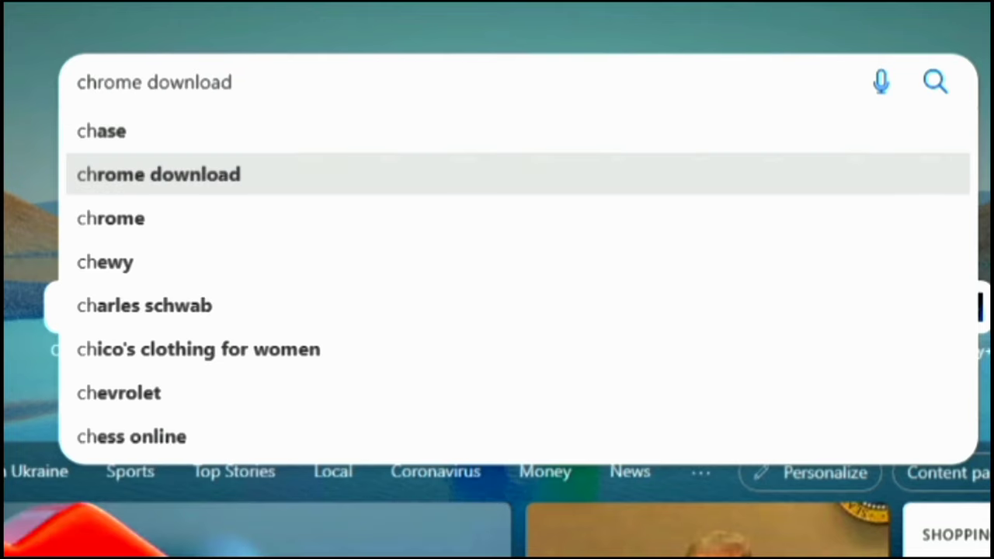
pyautogui.write('for')
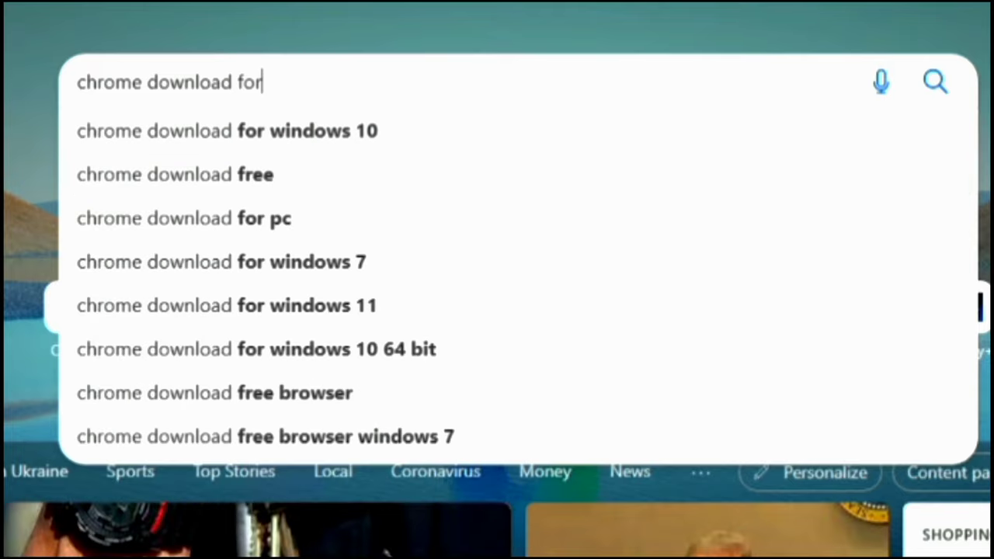
pyautogui.write(' pc')
pyautogui.press('Down')
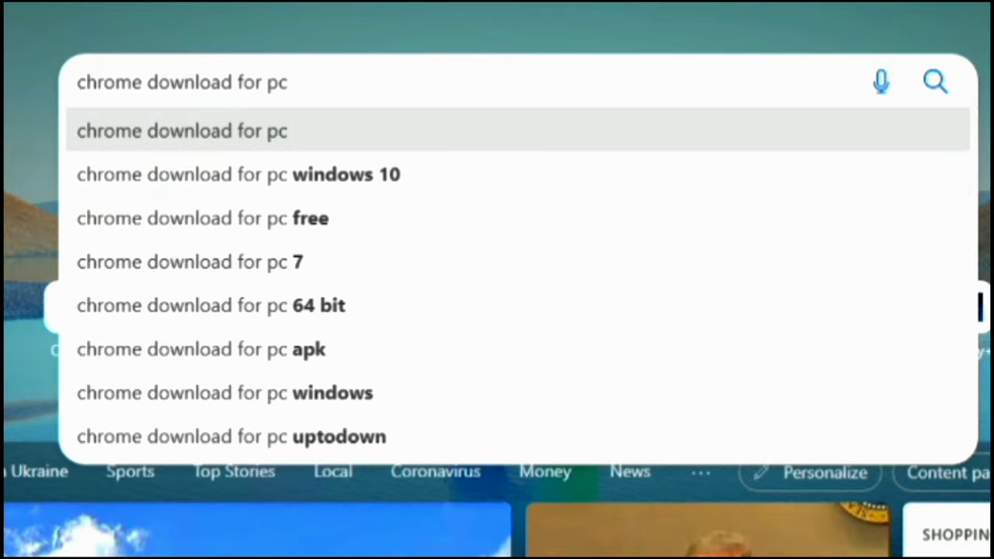
pyautogui.press('Down')
pyautogui.press('Return')
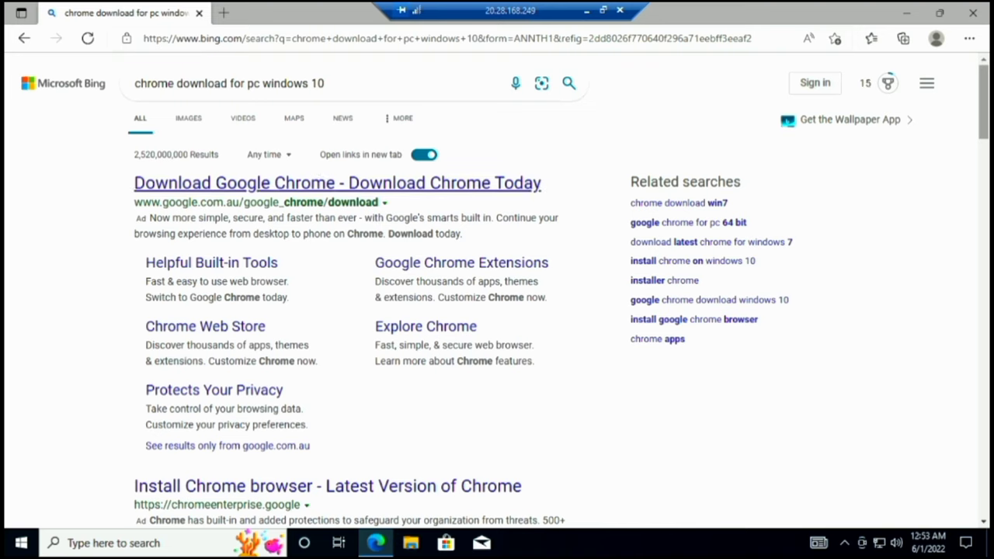
# - Download ChromeSetup.exe from Google's Chrome page, run the installer, and close Edge
pyautogui.click(292, 186)
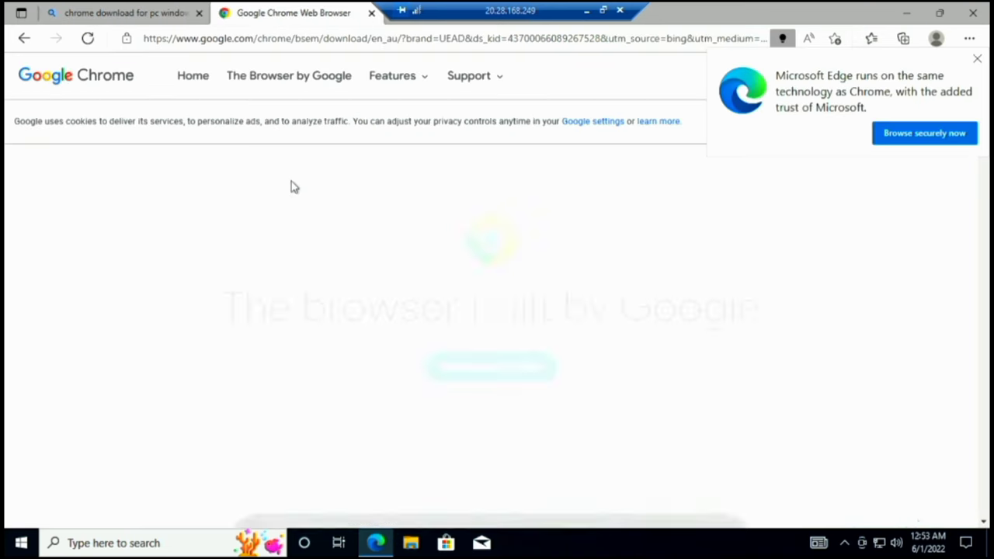
pyautogui.click(491, 342)
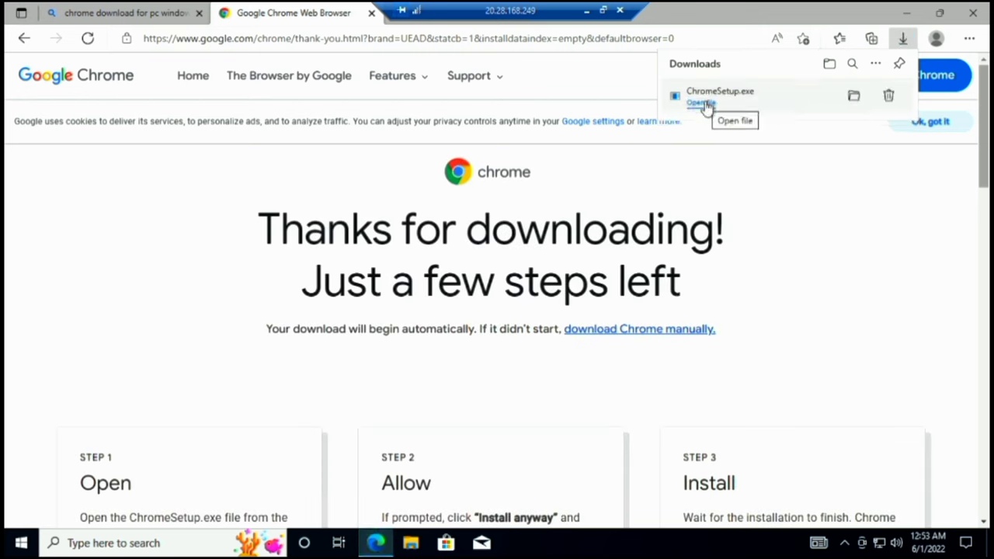
pyautogui.click(705, 105)
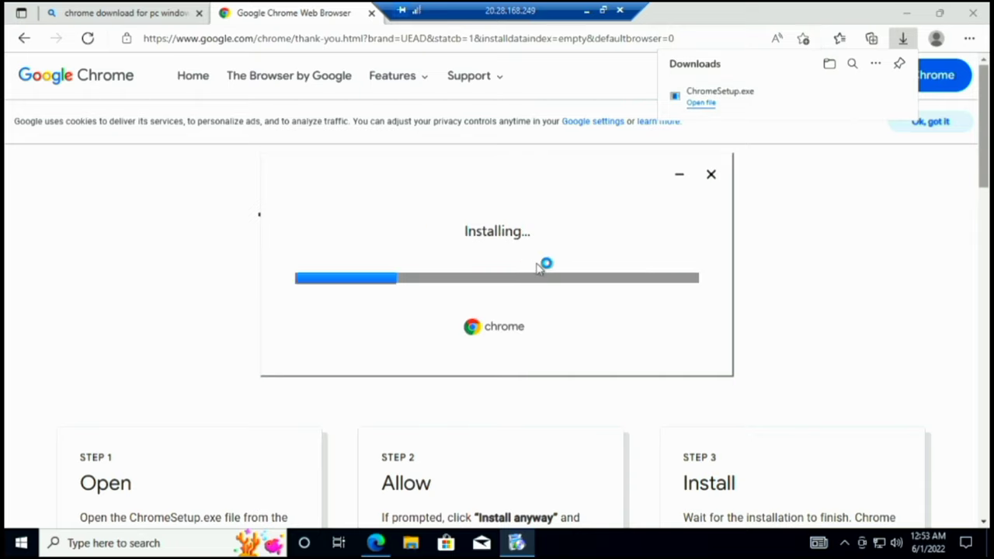
pyautogui.click(988, 17)
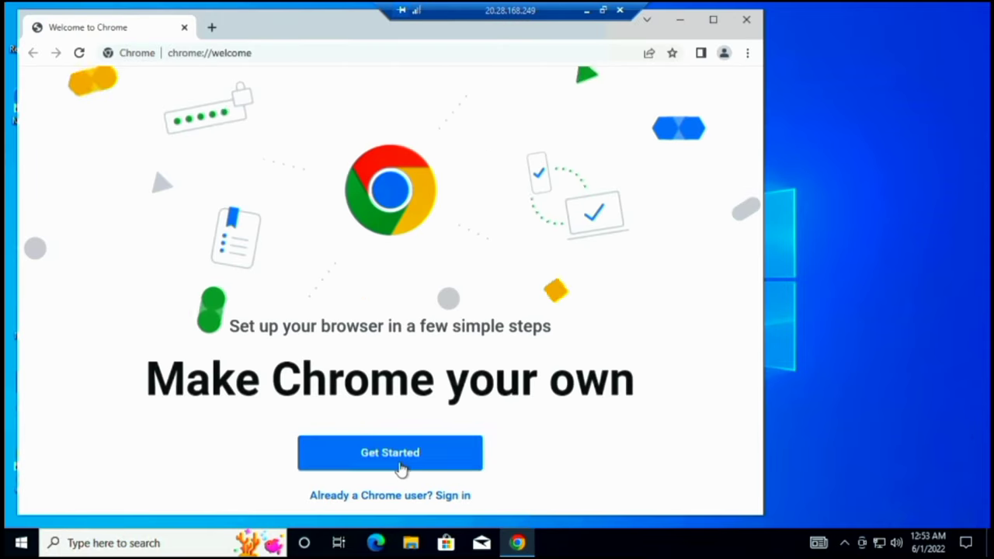
# - Get through Chrome's welcome, skipping bookmarks, background, default browser and sign-in
pyautogui.click(399, 465)
pyautogui.click(571, 463)
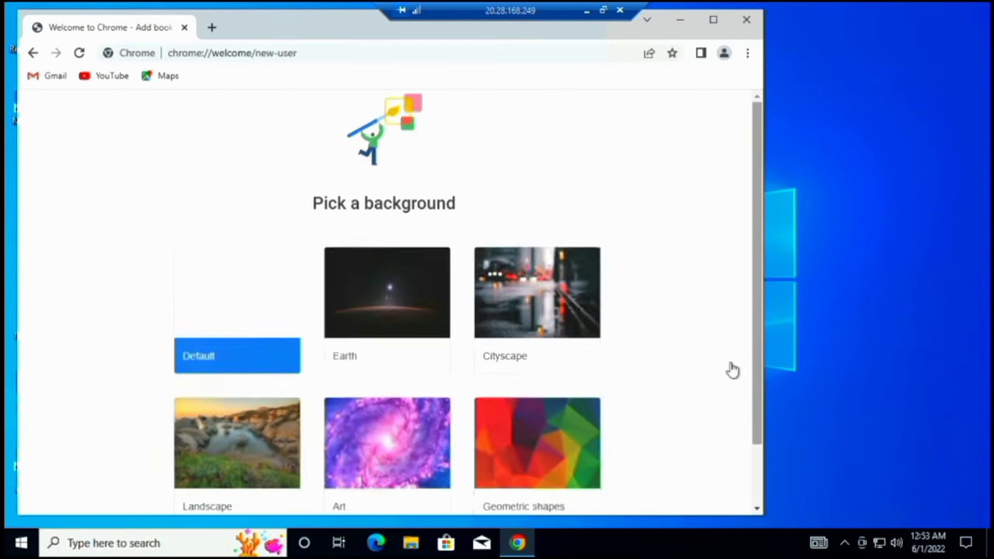
pyautogui.scroll(-1, 763, 447)
pyautogui.click(572, 504)
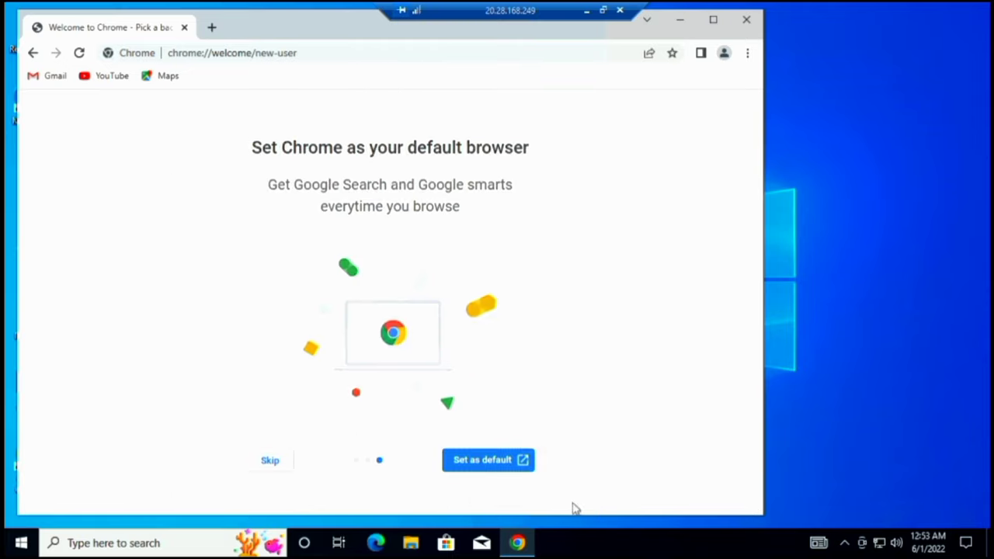
pyautogui.click(272, 462)
pyautogui.click(396, 463)
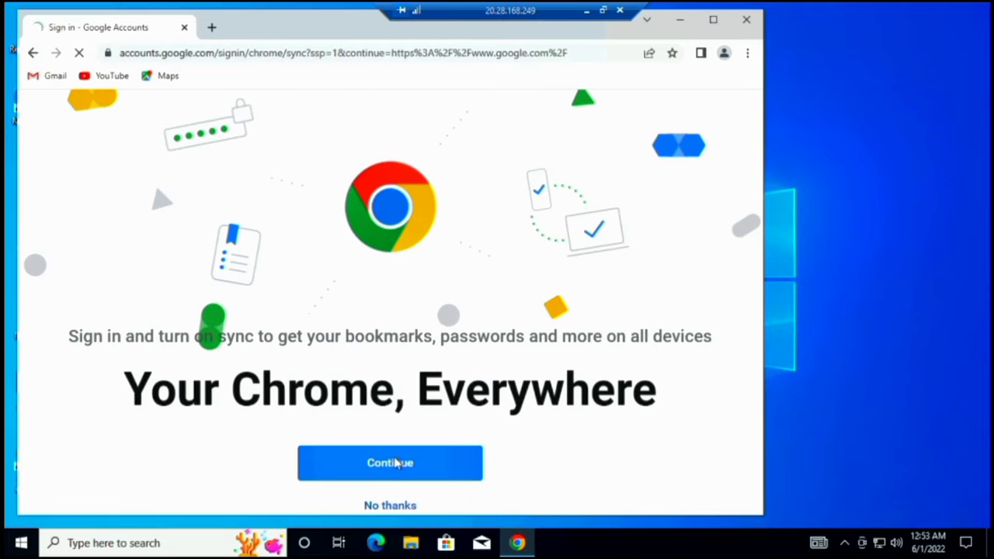
pyautogui.click(32, 53)
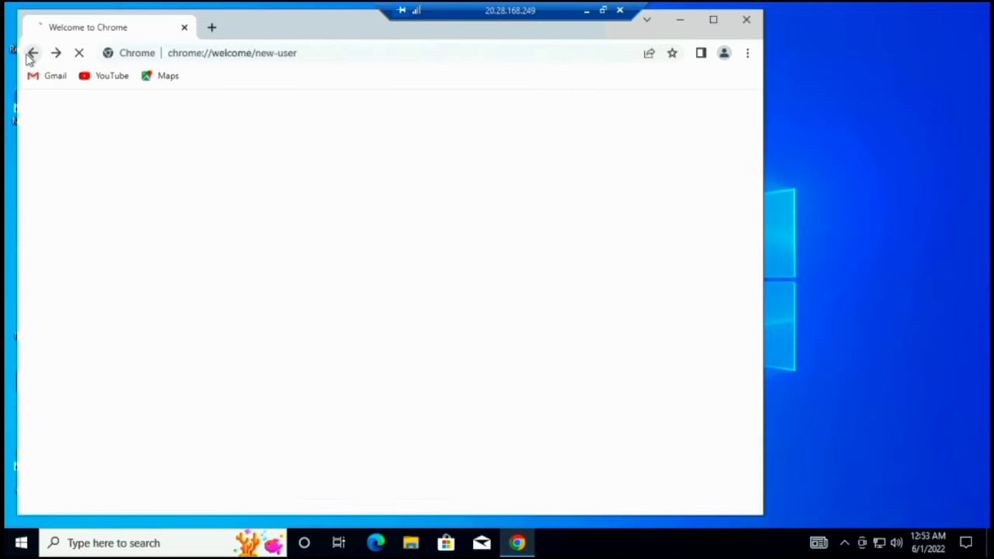
pyautogui.click(381, 506)
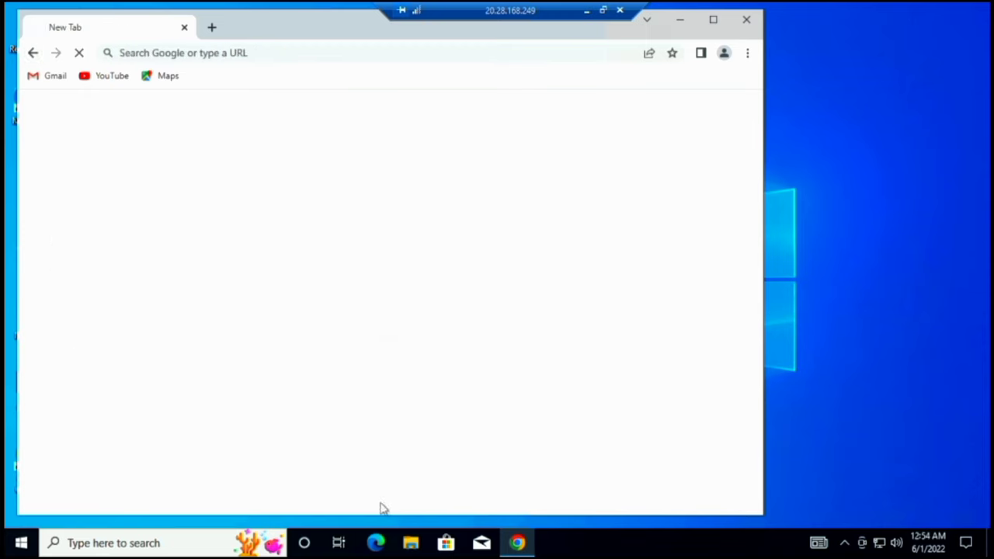
# - Maximize the Chrome window, then minimize and restore it from the taskbar
pyautogui.click(715, 20)
pyautogui.click(907, 11)
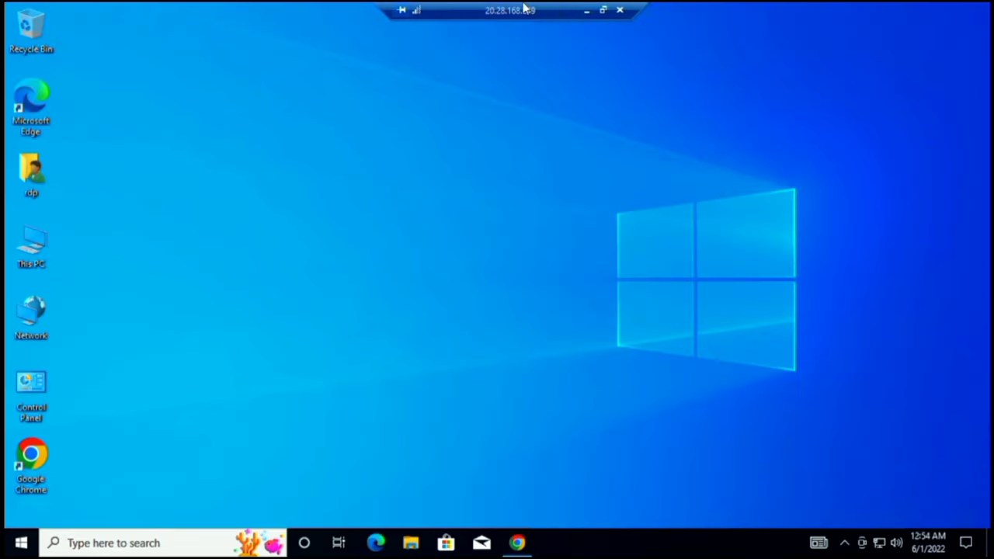
pyautogui.click(515, 543)
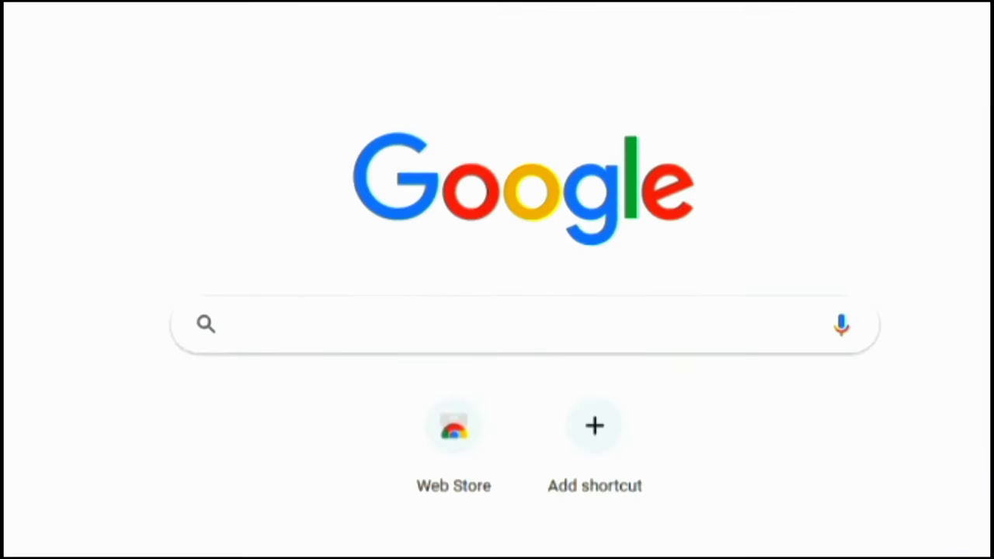
# - Search Google for 'speed test' and open the Speedtest by Ookla site
pyautogui.write('speed')
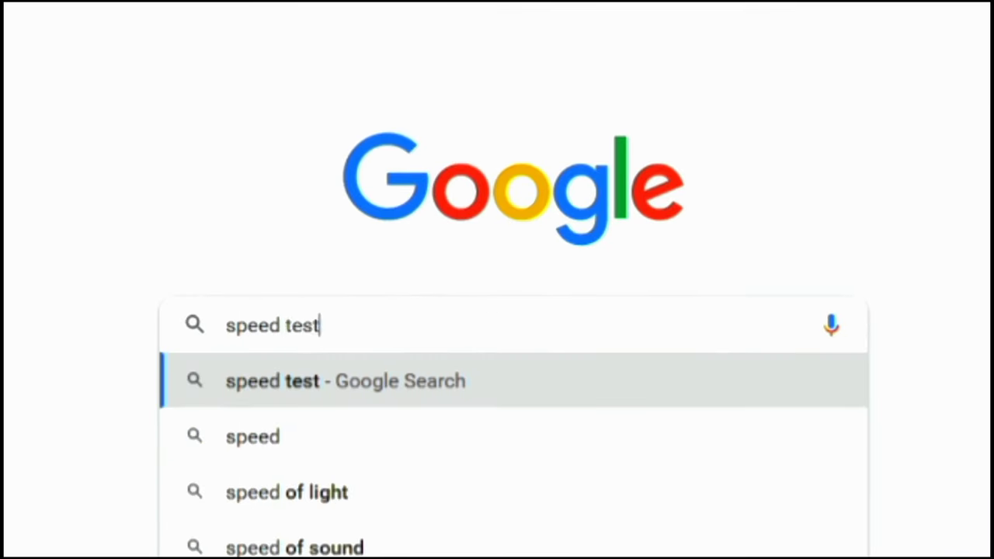
pyautogui.write(' test')
pyautogui.press('Return')
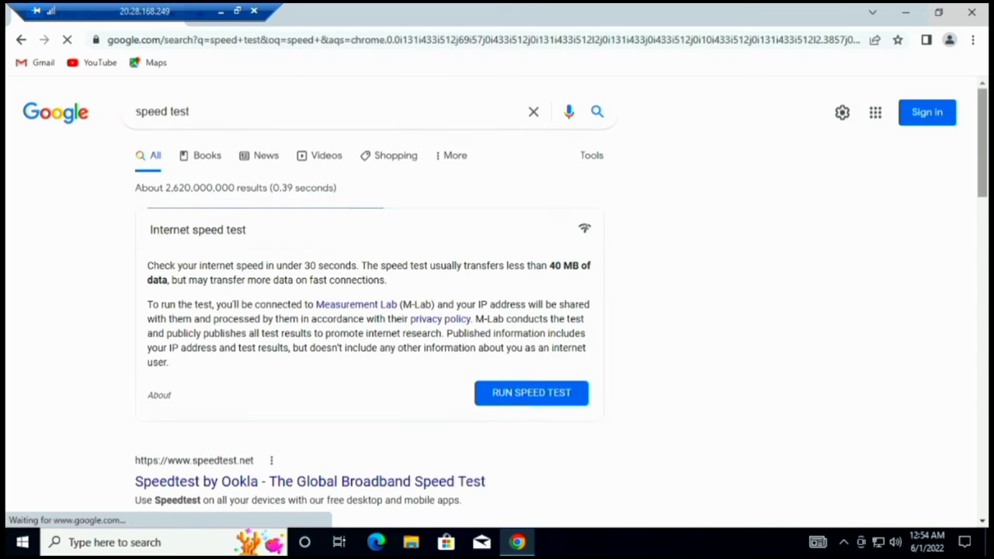
pyautogui.scroll(-2, 981, 147)
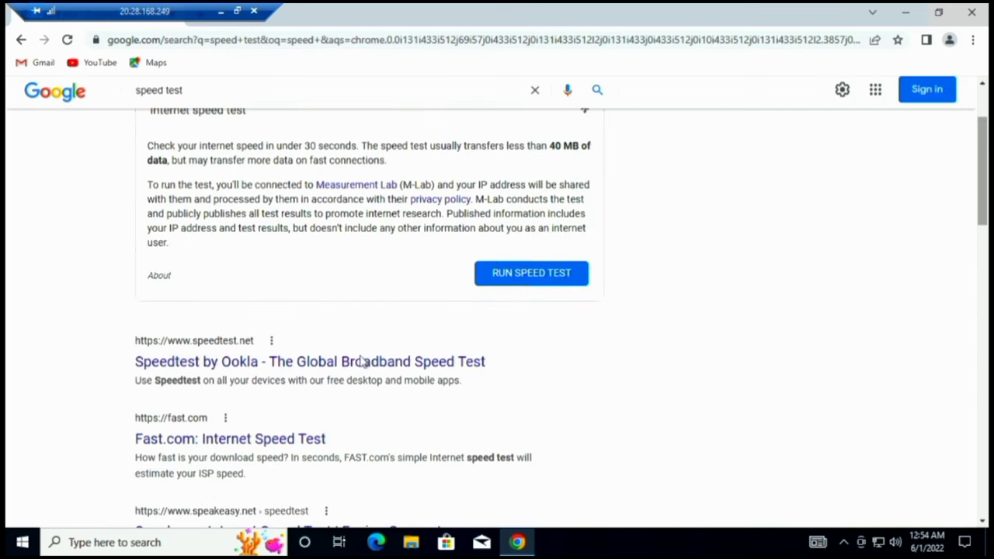
pyautogui.click(362, 370)
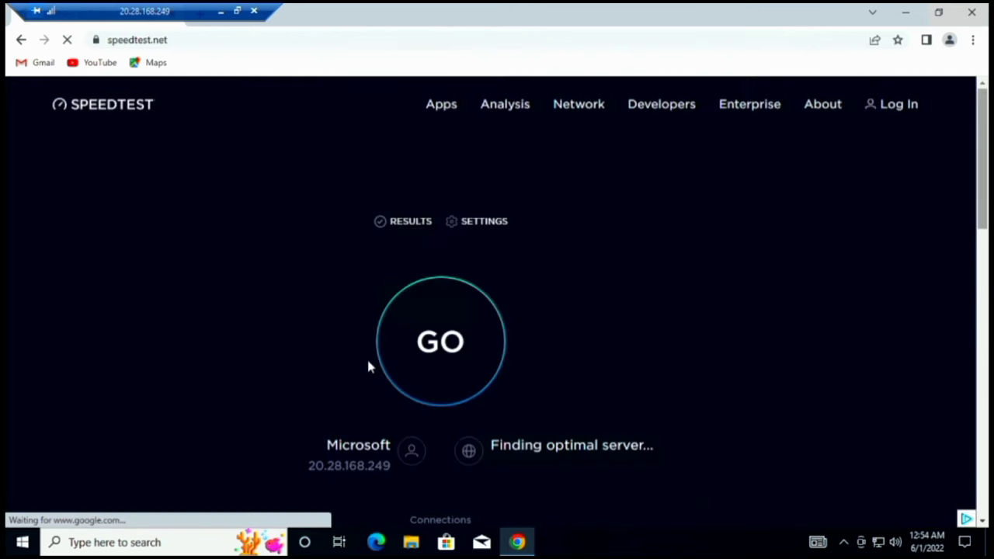
# - Run the Ookla test (1922.57 Mbps down, 3001.10 Mbps up), then open a new tab
pyautogui.click(452, 365)
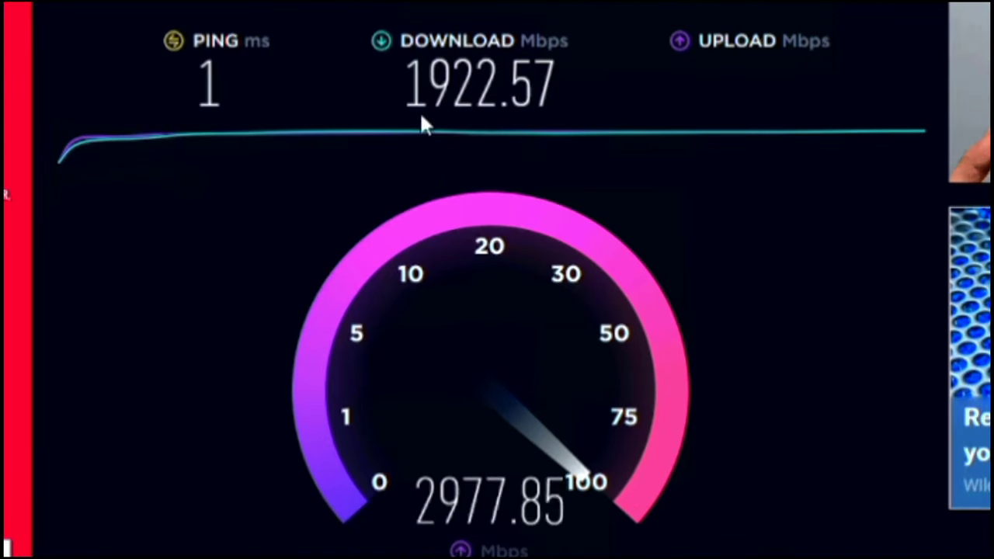
pyautogui.moveTo(395, 82); pyautogui.dragTo(522, 84)
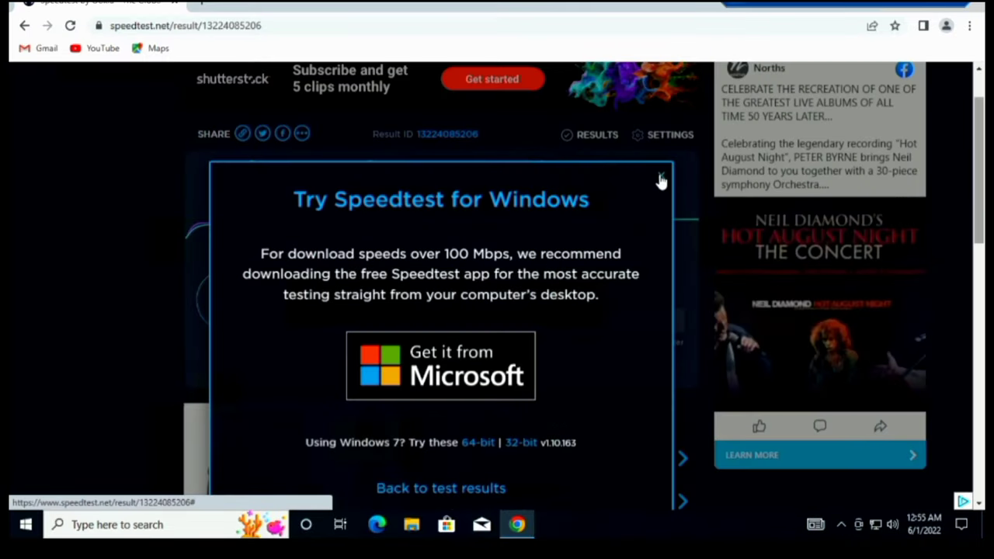
pyautogui.click(660, 174)
pyautogui.moveTo(553, 192); pyautogui.dragTo(649, 194)
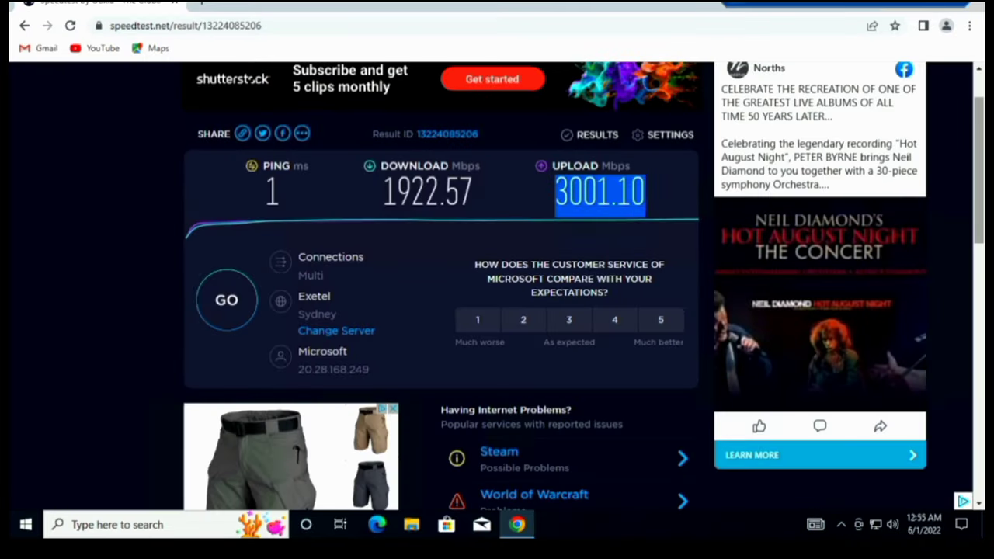
pyautogui.click(649, 194)
pyautogui.click(201, 15)
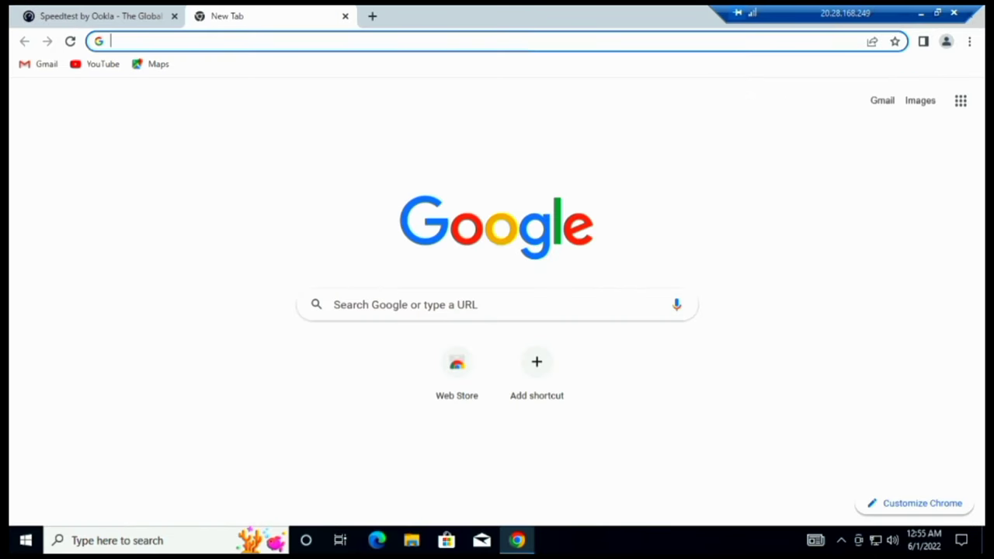
# - Run Fast.com (810 Mbps down, 35 Mbps up), show latency details, then minimize Chrome
pyautogui.click(388, 309)
pyautogui.click(390, 336)
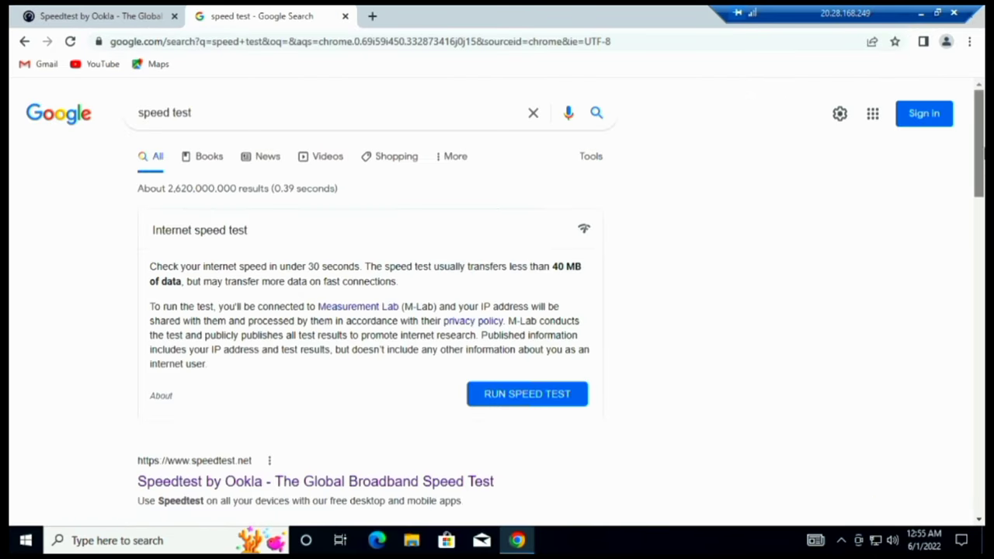
pyautogui.scroll(-3, 454, 291)
pyautogui.click(285, 326)
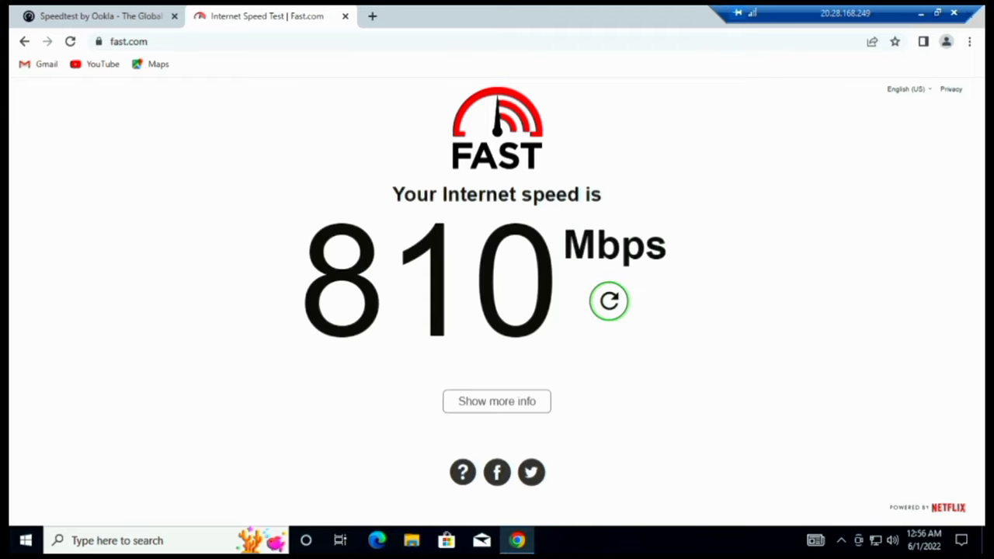
pyautogui.moveTo(300, 279); pyautogui.dragTo(639, 311)
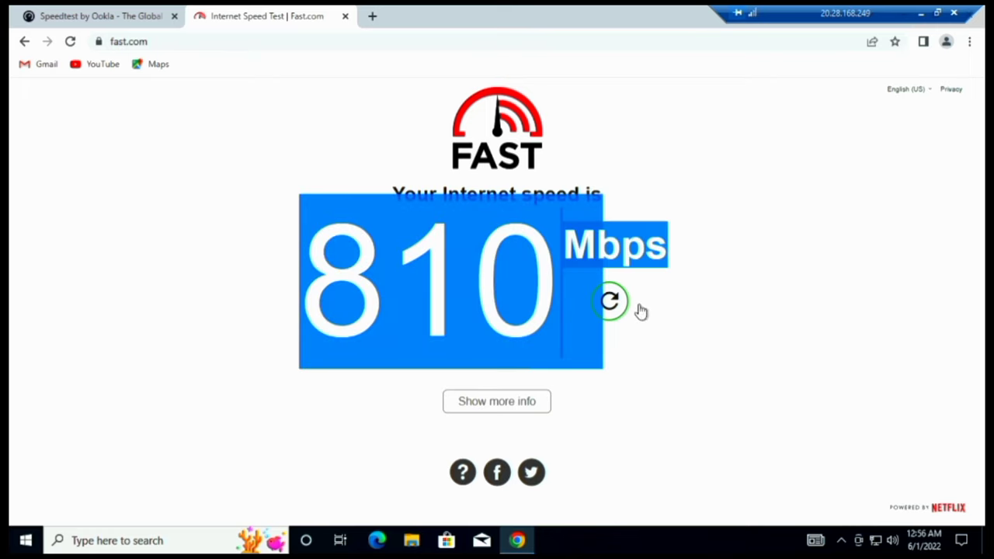
pyautogui.click(643, 326)
pyautogui.click(531, 409)
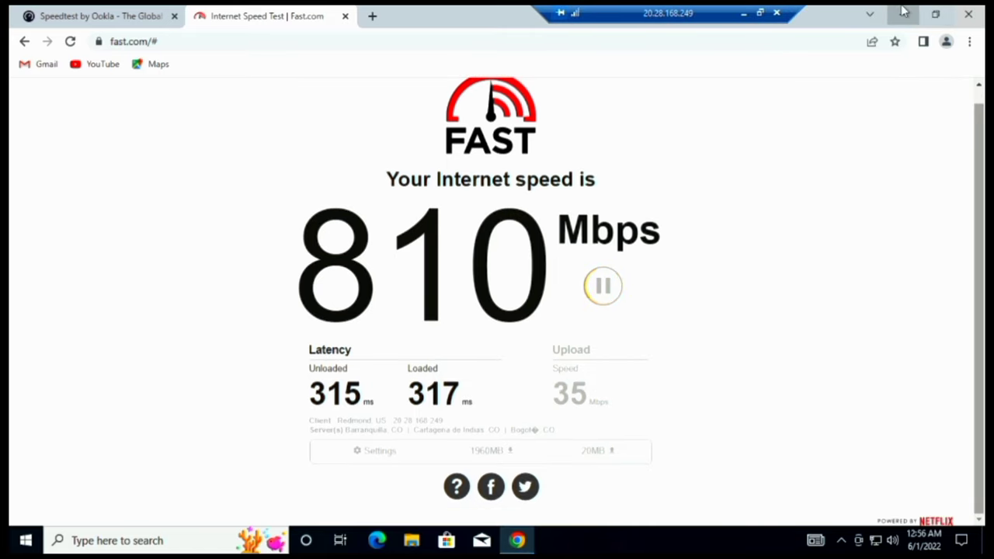
pyautogui.click(902, 12)
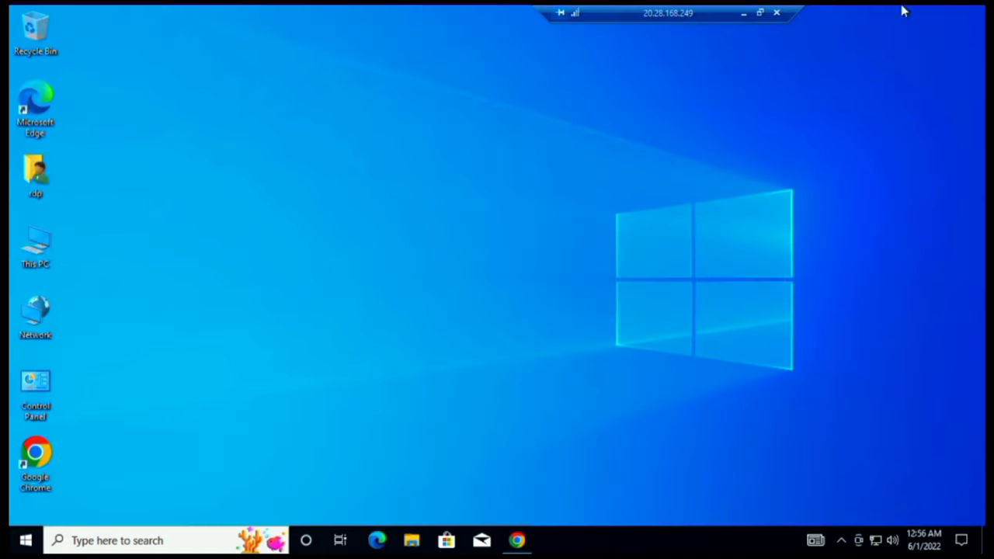
# - Refresh the desktop and launch Google Chrome in a maximized window
pyautogui.rightClick(377, 252)
pyautogui.click(419, 288)
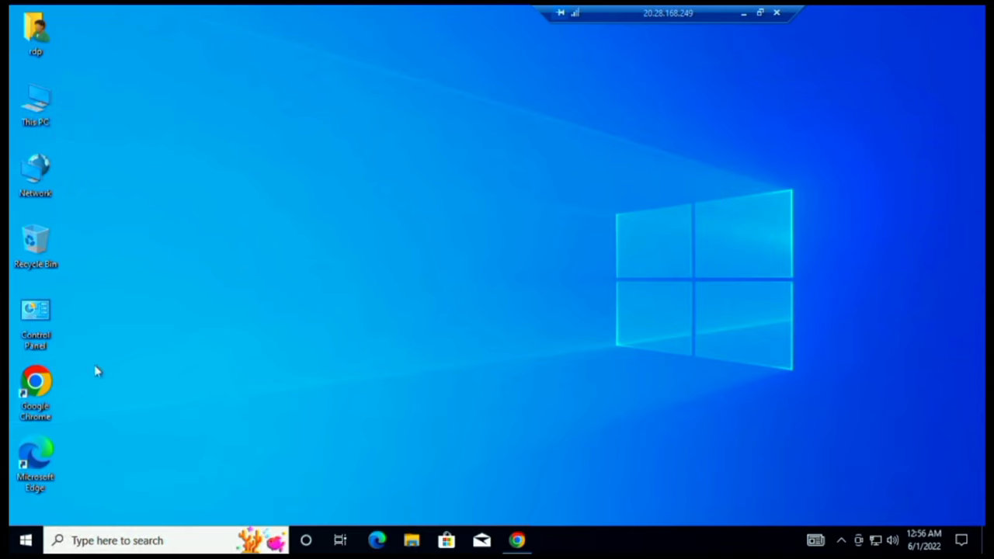
pyautogui.doubleClick(44, 390)
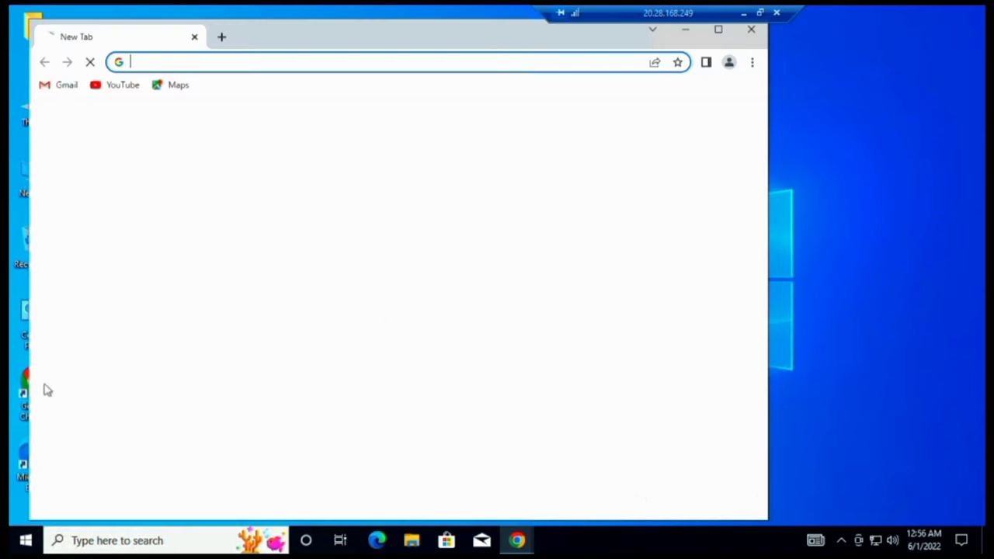
pyautogui.click(719, 31)
# - Go to kali.org and scroll down and back up through the Kali Linux homepage
pyautogui.click(505, 311)
pyautogui.write('kali')
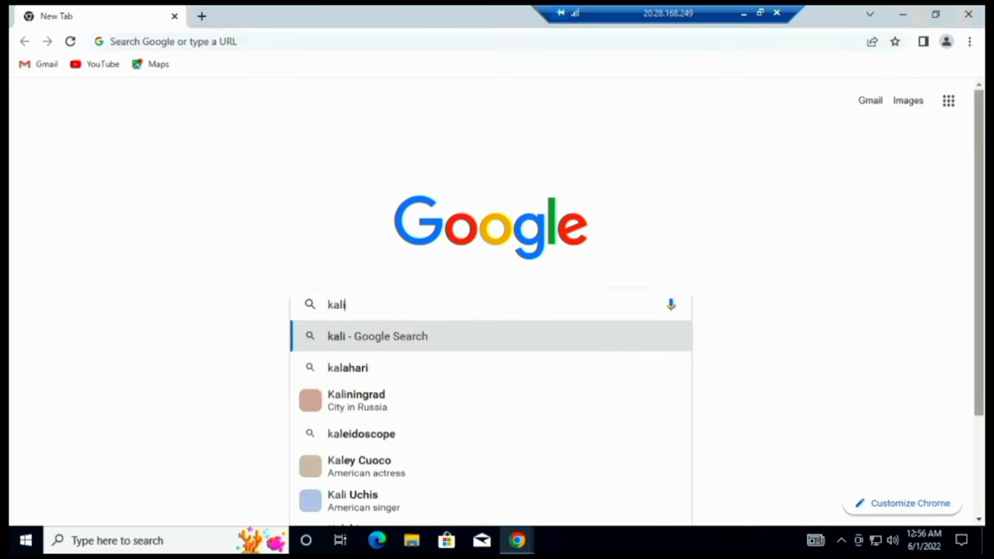
pyautogui.write('.or')
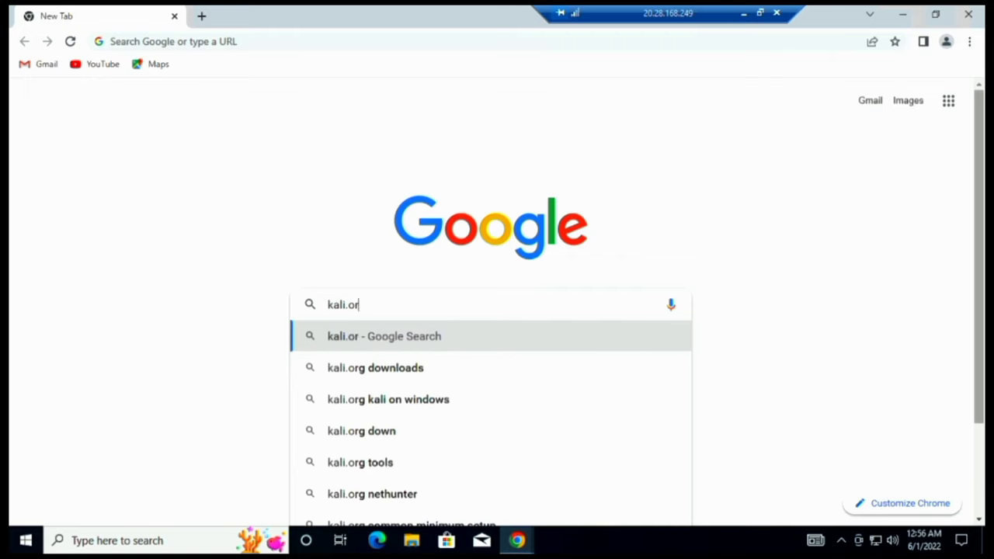
pyautogui.write('g')
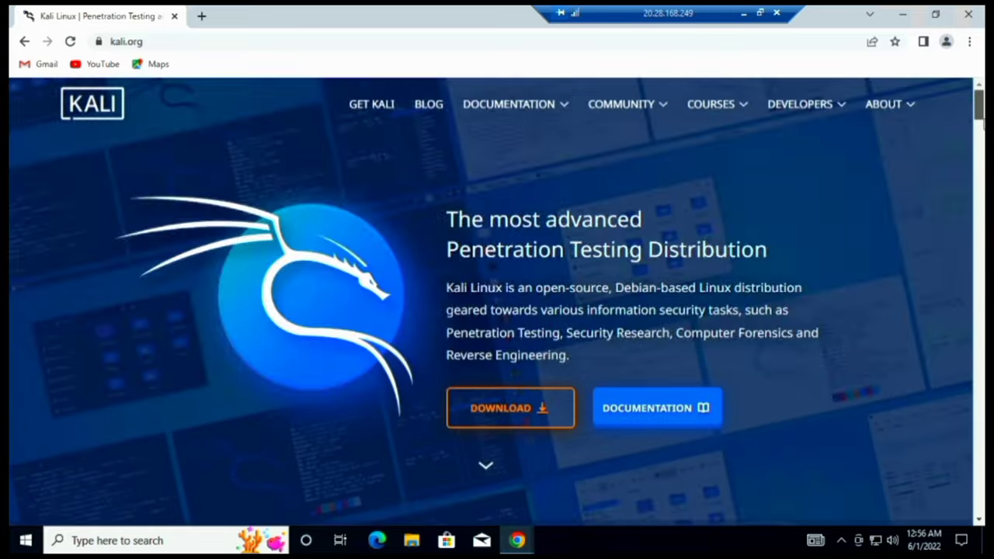
pyautogui.scroll(-15, 497, 302)
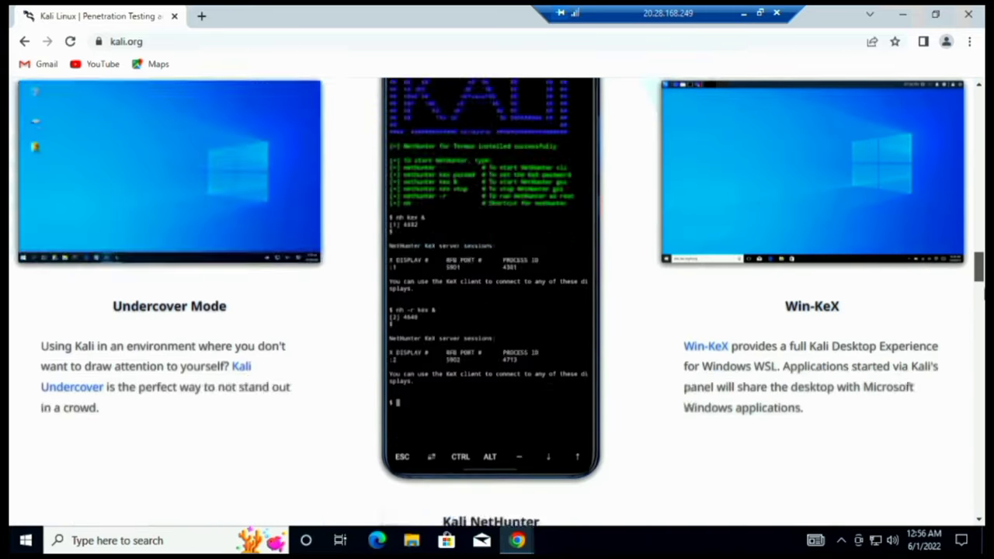
pyautogui.scroll(-20, 497, 303)
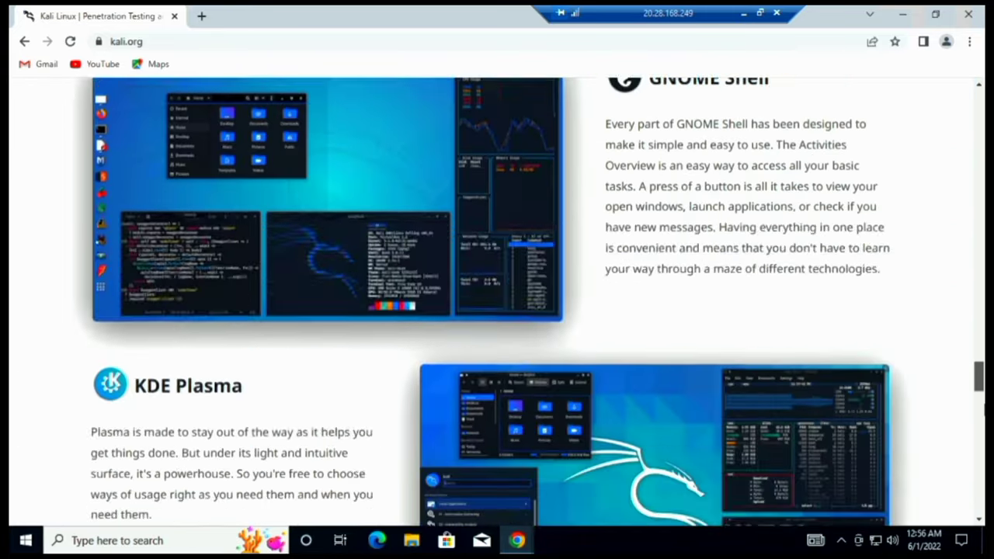
pyautogui.scroll(-20, 497, 303)
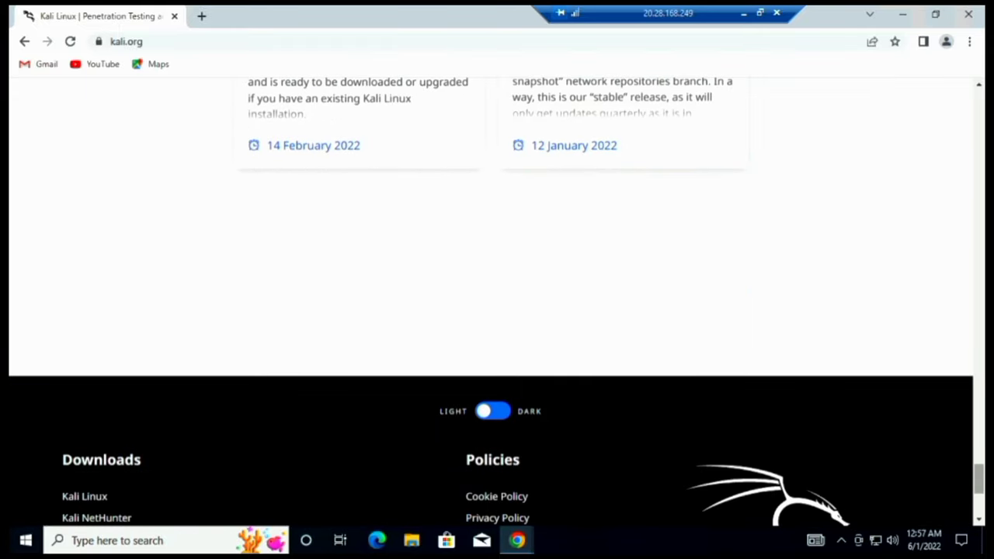
pyautogui.scroll(-5, 497, 303)
pyautogui.scroll(15, 497, 303)
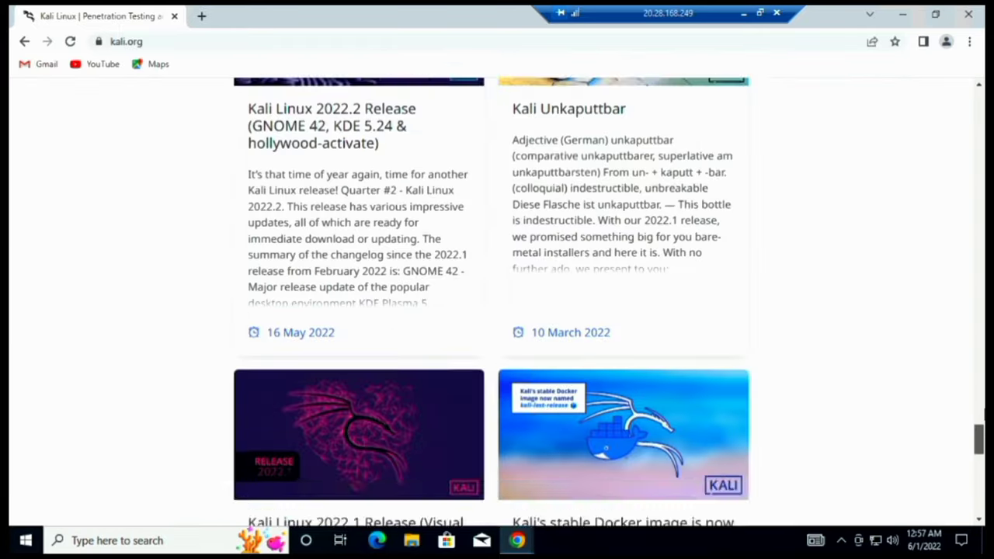
pyautogui.scroll(20, 497, 302)
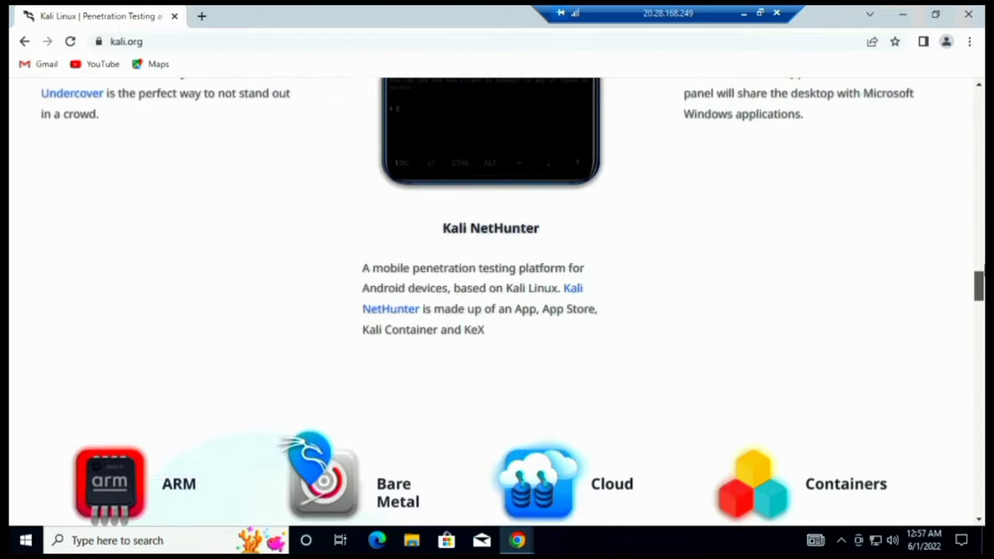
pyautogui.scroll(20, 497, 303)
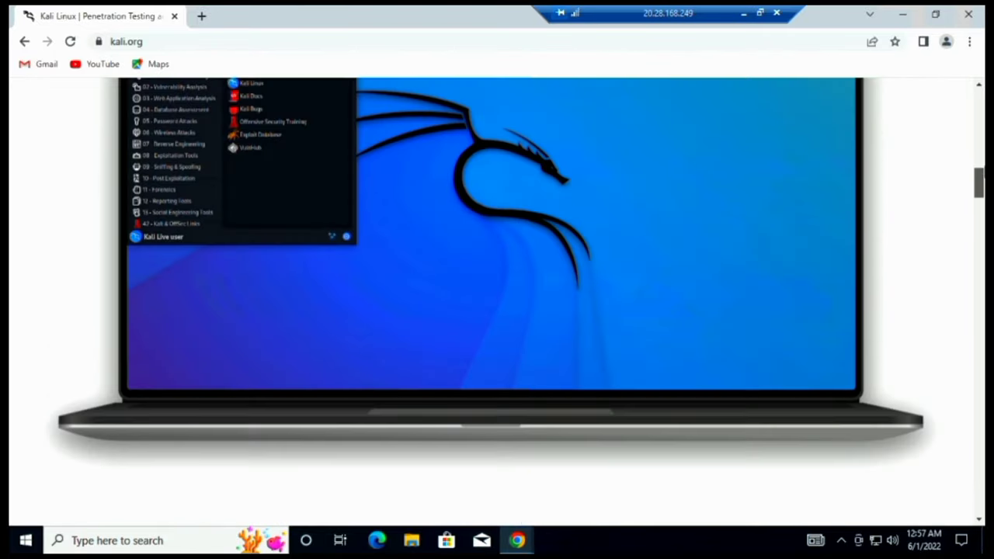
pyautogui.scroll(10, 980, 91)
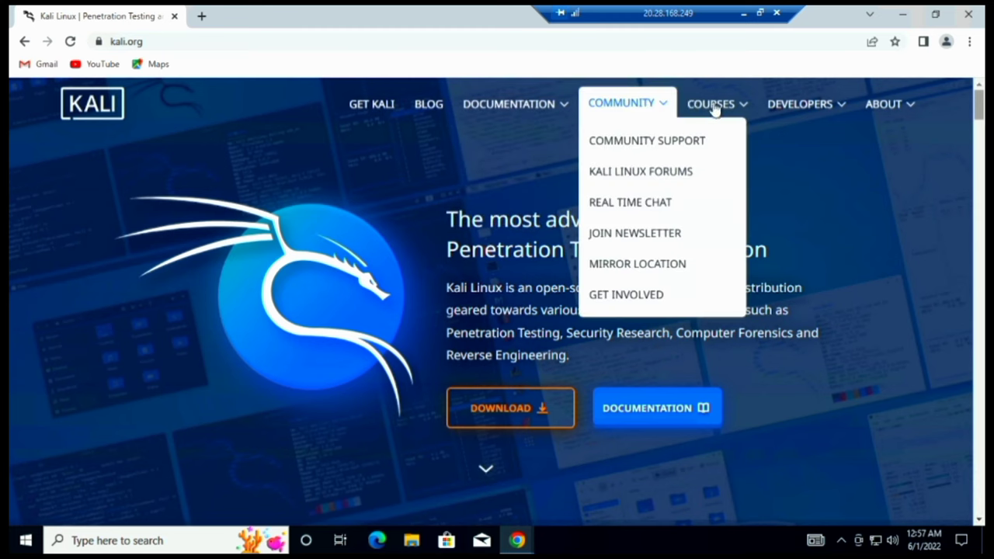
pyautogui.moveTo(848, 103)
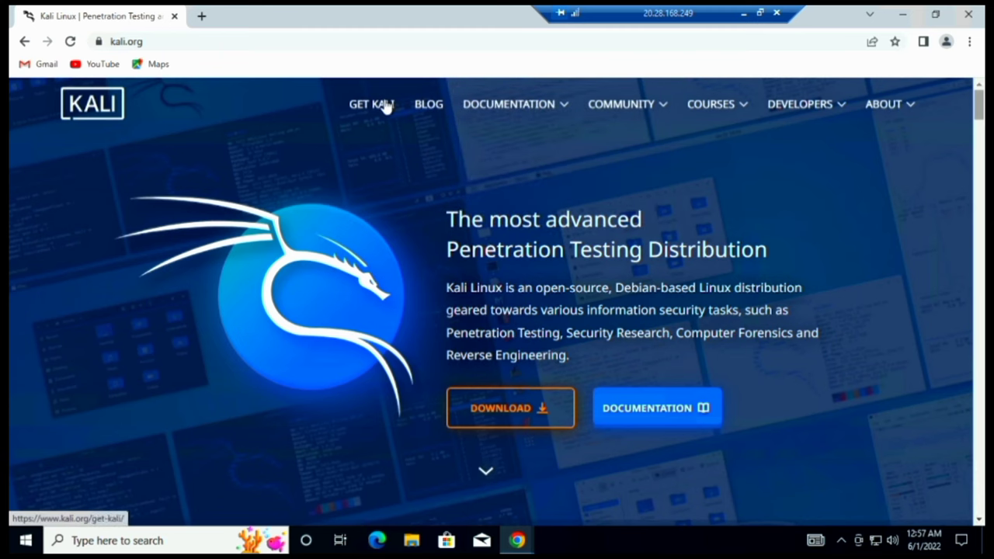
# - Open the Get Kali page and scroll down to the Live Boot section
pyautogui.click(385, 106)
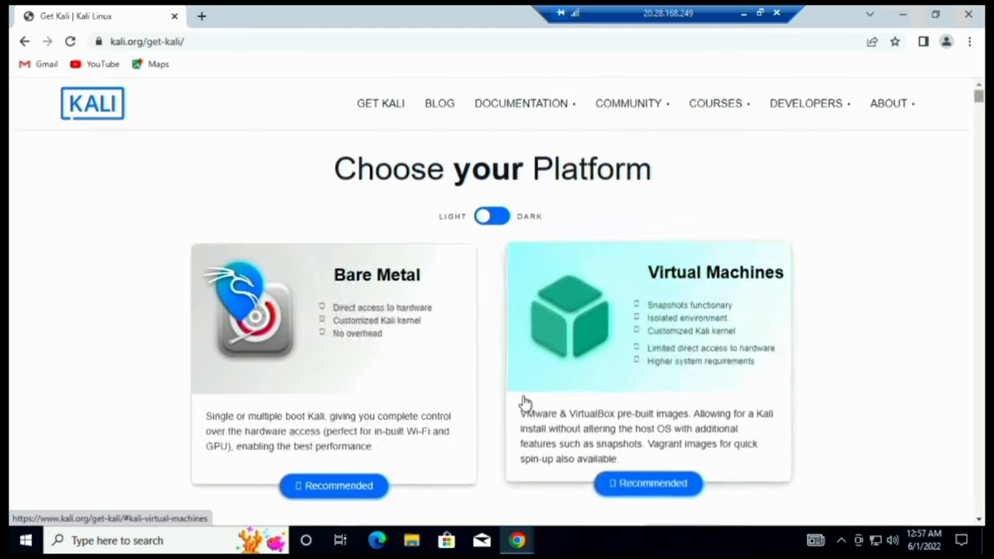
pyautogui.scroll(-4, 676, 168)
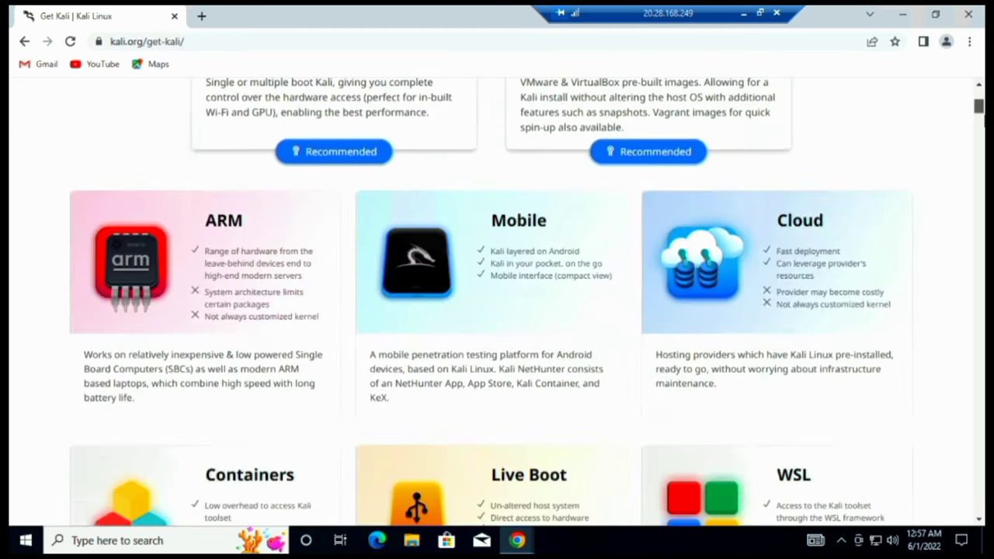
pyautogui.moveTo(985, 117); pyautogui.dragTo(979, 437)
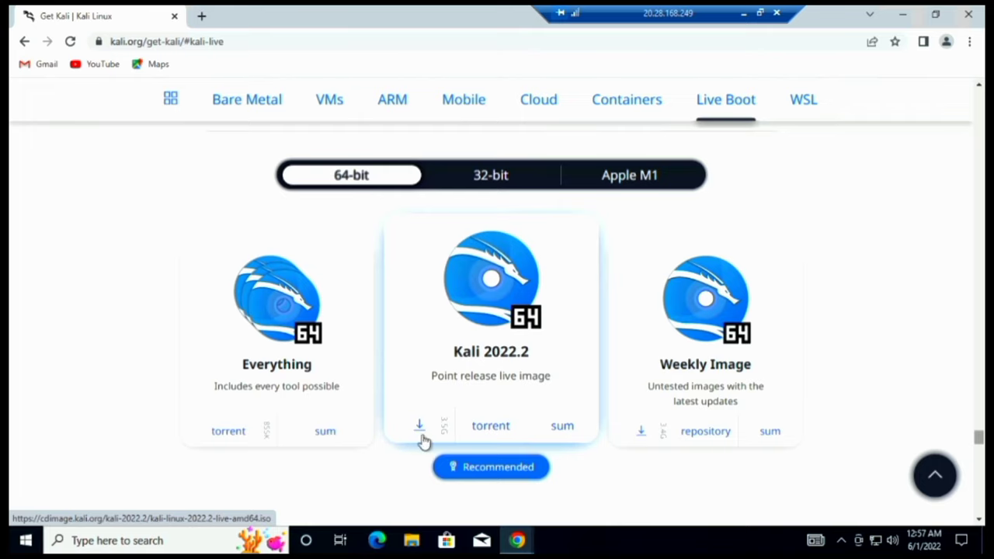
# - Download the Kali 2022.2 64-bit live ISO and watch its progress on Chrome's Downloads page
pyautogui.click(971, 43)
pyautogui.click(851, 143)
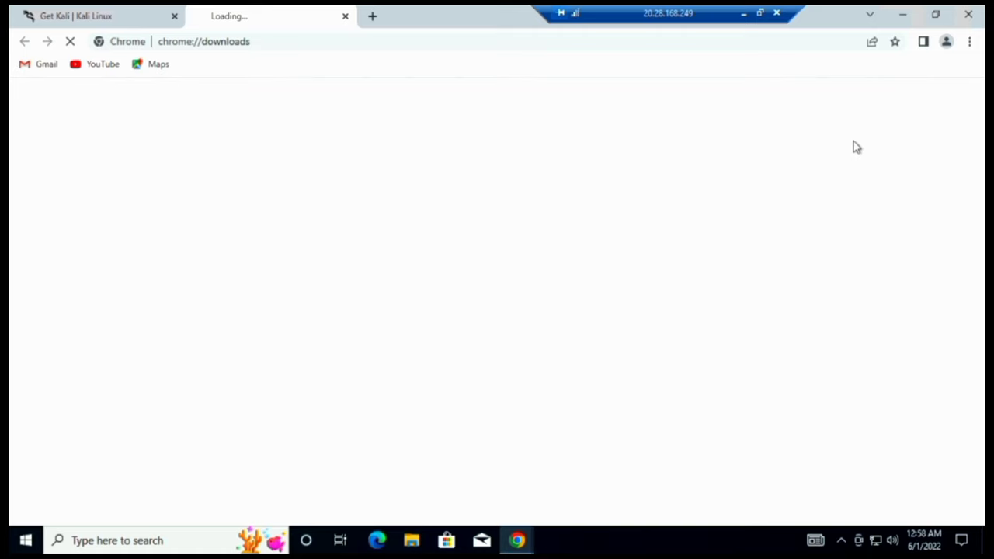
pyautogui.click(97, 14)
pyautogui.click(419, 432)
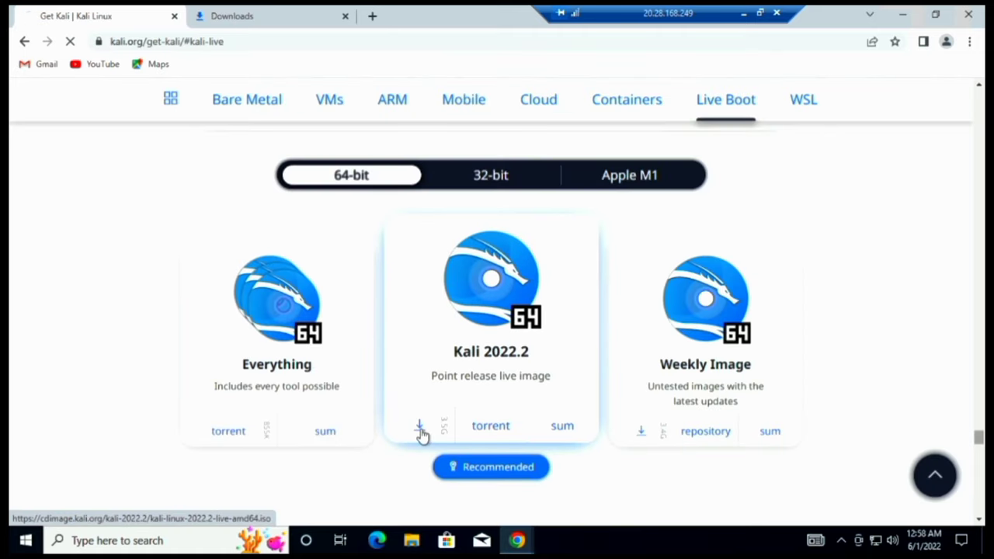
pyautogui.scroll(-1, 422, 434)
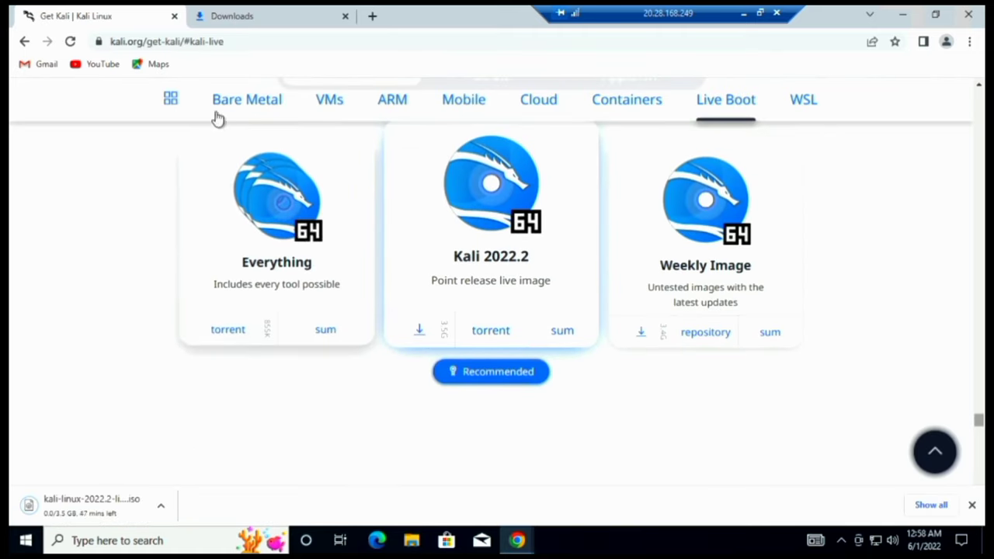
pyautogui.click(219, 12)
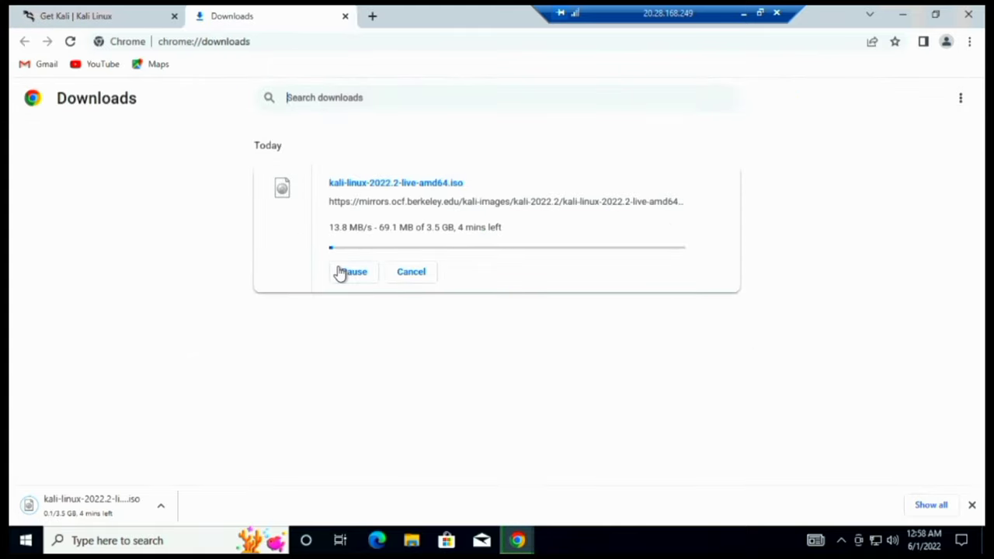